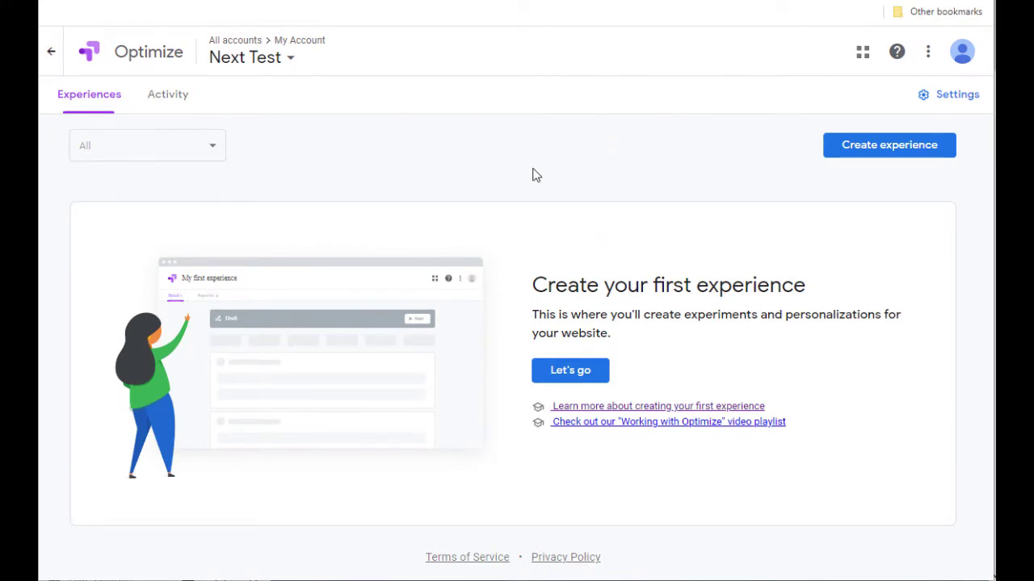
Open the Container settings for the Next Test container.
click(953, 96)
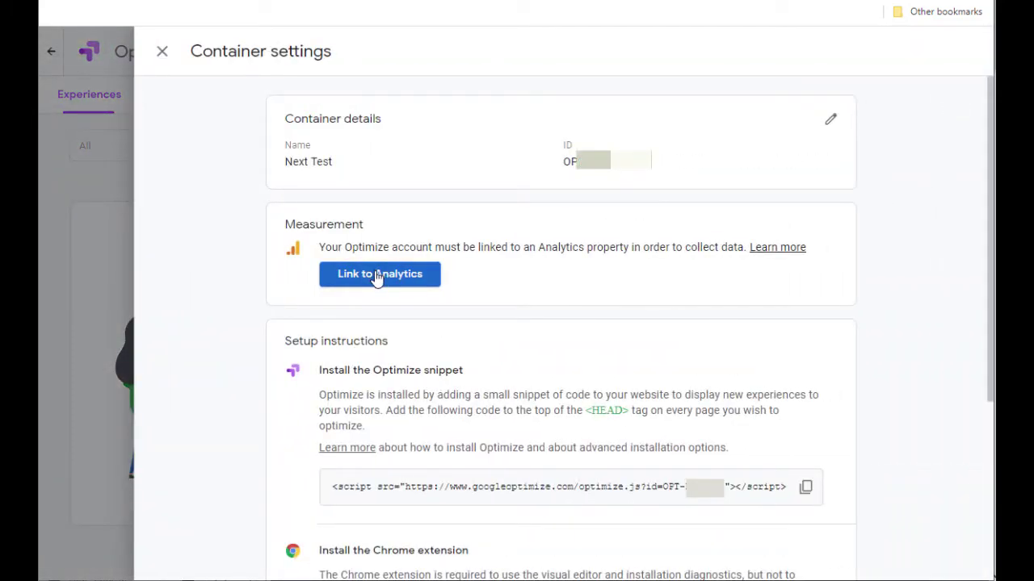
Link the container to the FTM Website Analytics property.
click(376, 276)
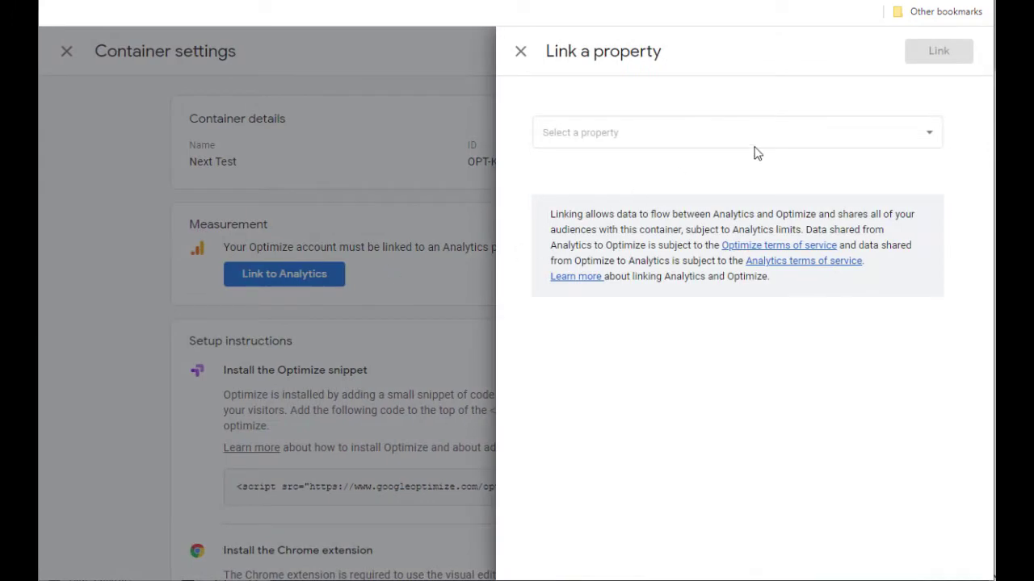
click(898, 133)
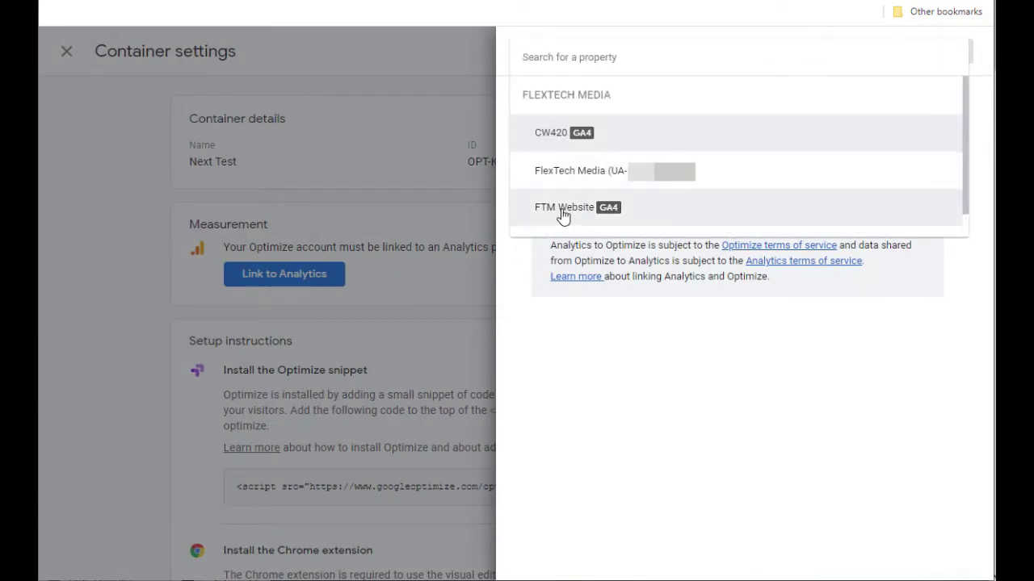
click(563, 208)
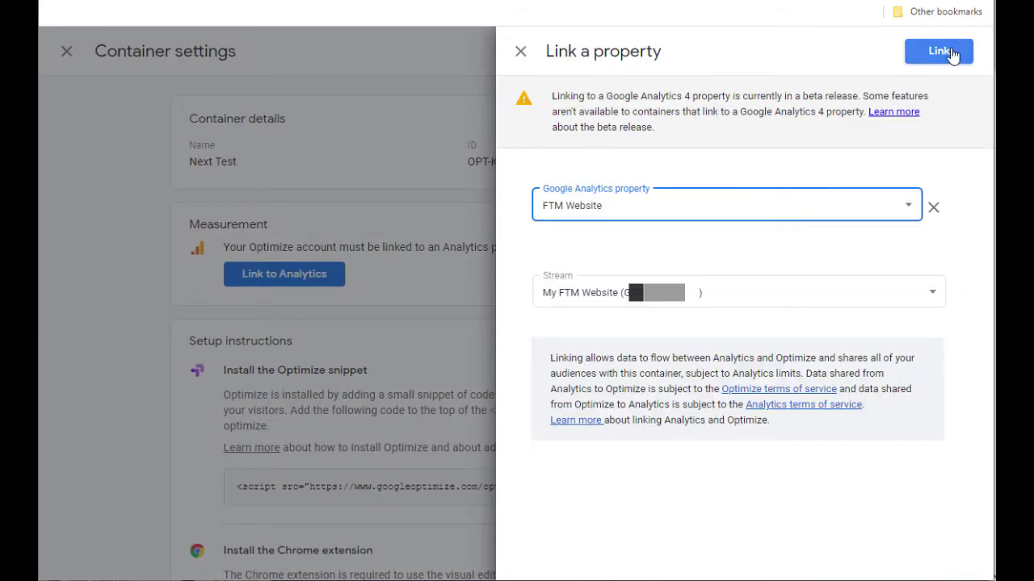
click(951, 53)
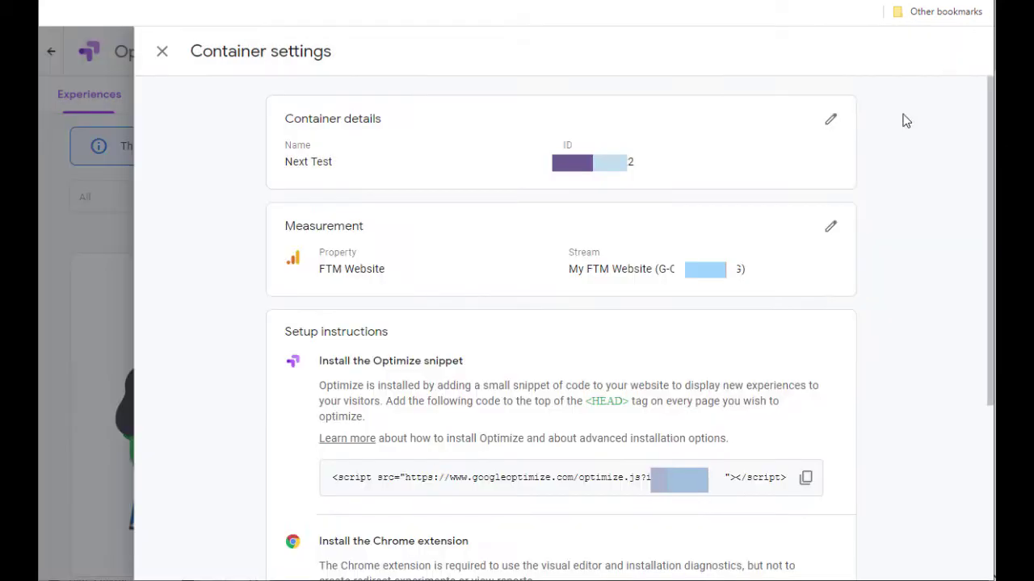
Copy the full Optimize snippet code to the clipboard.
scroll(468, 214, down, 2)
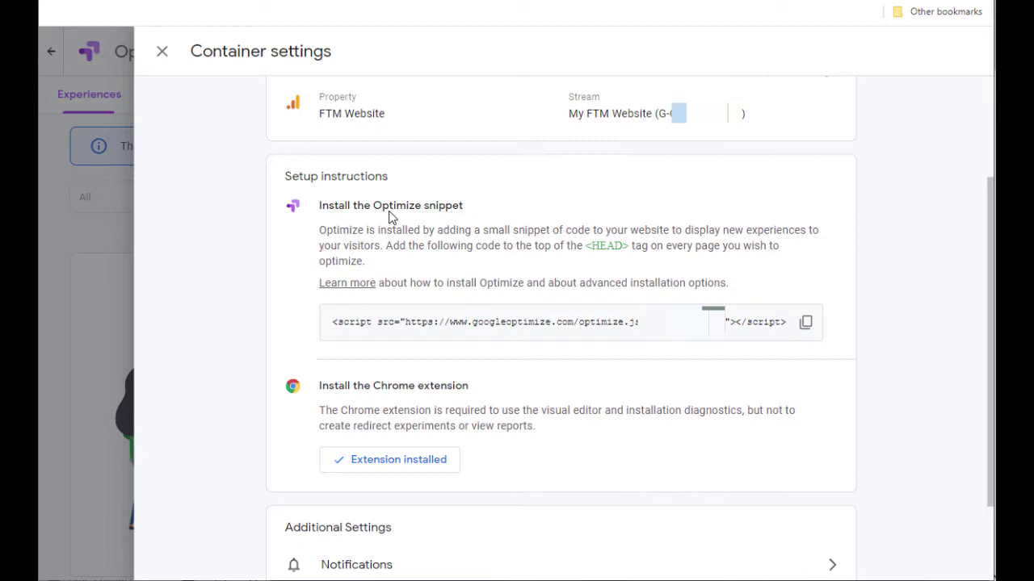
drag(334, 321, 858, 358)
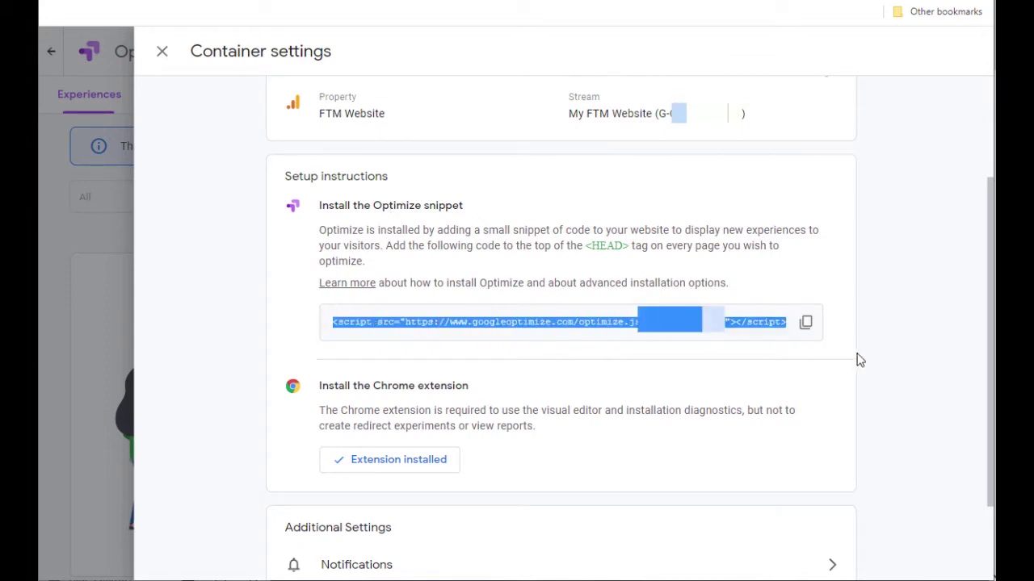
right_click(696, 323)
click(731, 334)
click(703, 336)
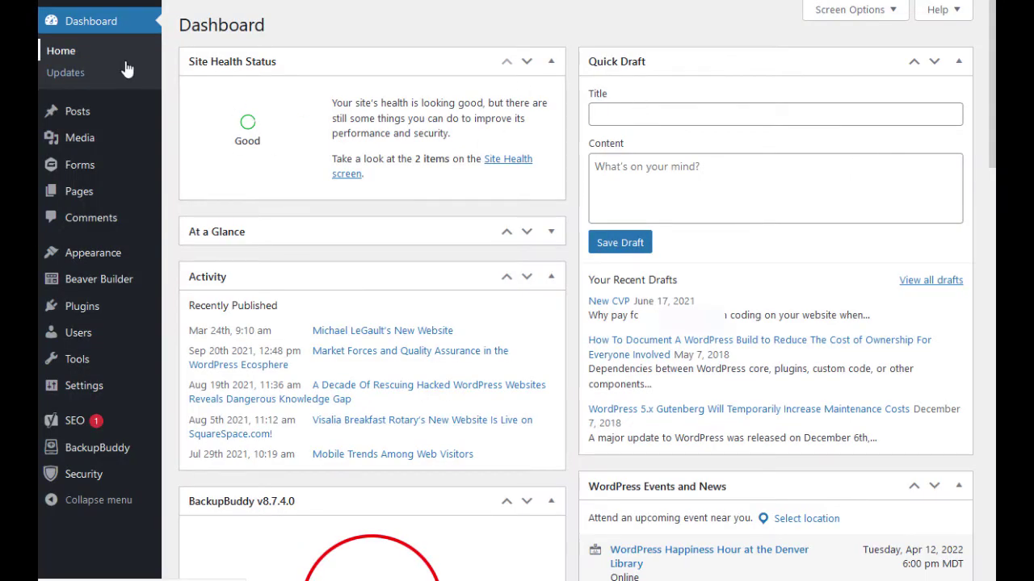
Open the customizer's Code > Head Code section and inspect the site tag and Optimize snippet lines.
mouse_move(92, 257)
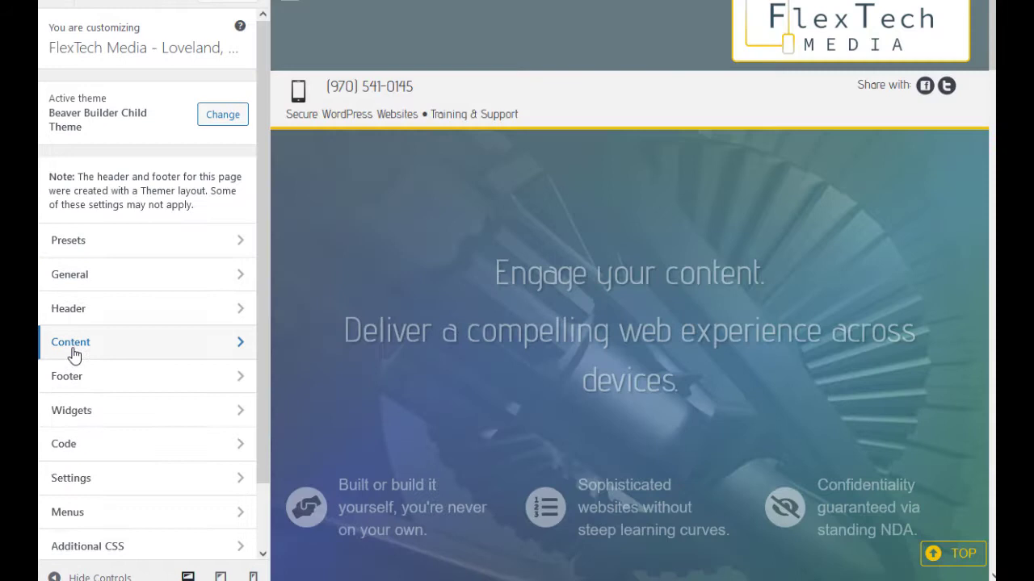
click(106, 455)
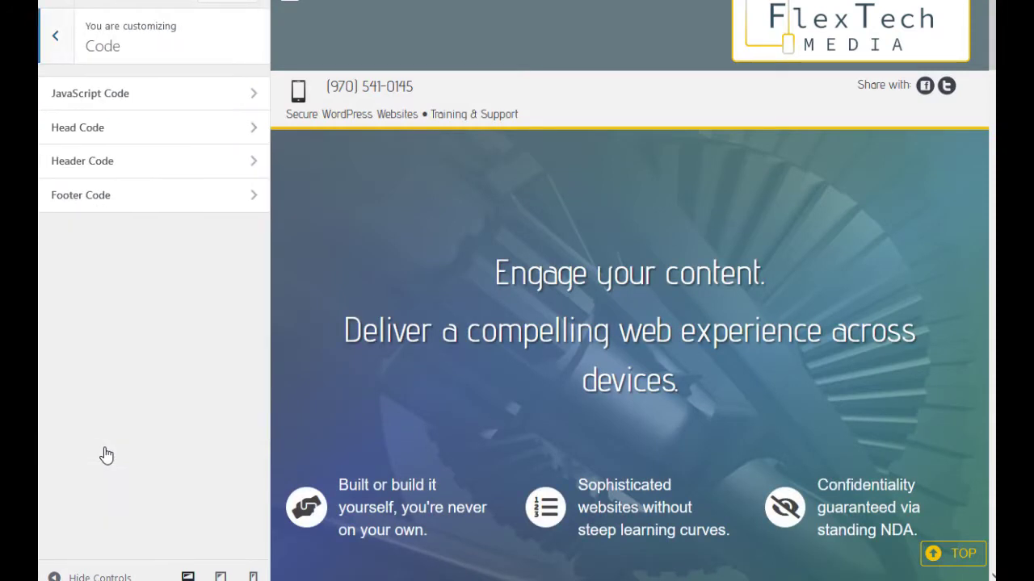
click(127, 133)
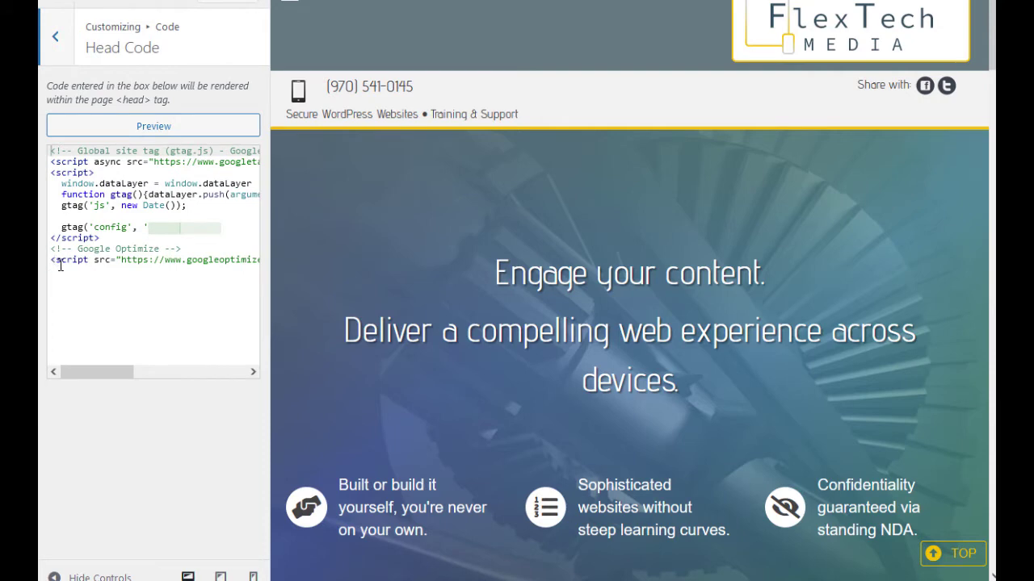
drag(60, 266, 219, 259)
click(201, 248)
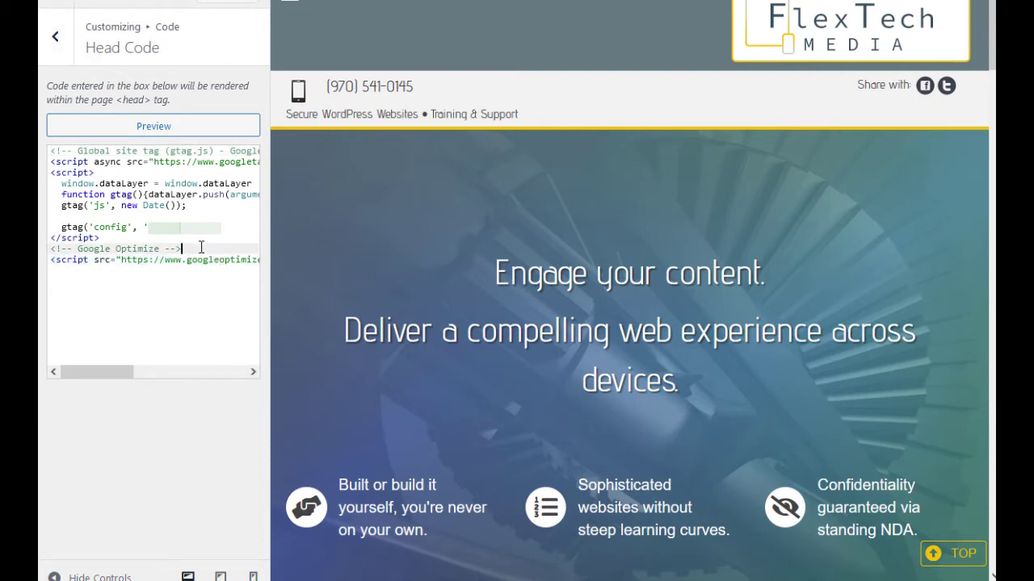
drag(84, 200, 173, 232)
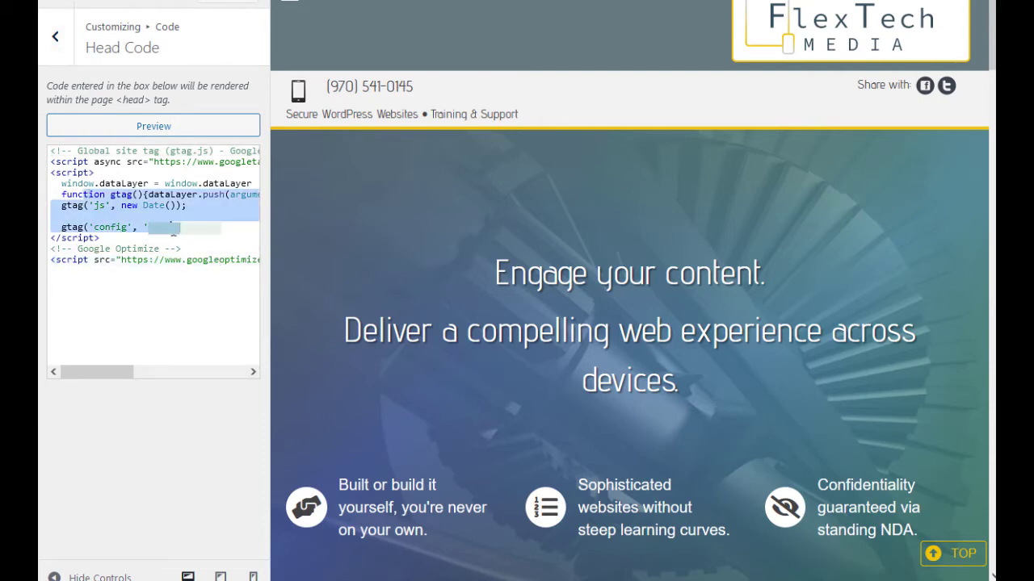
drag(120, 372, 64, 366)
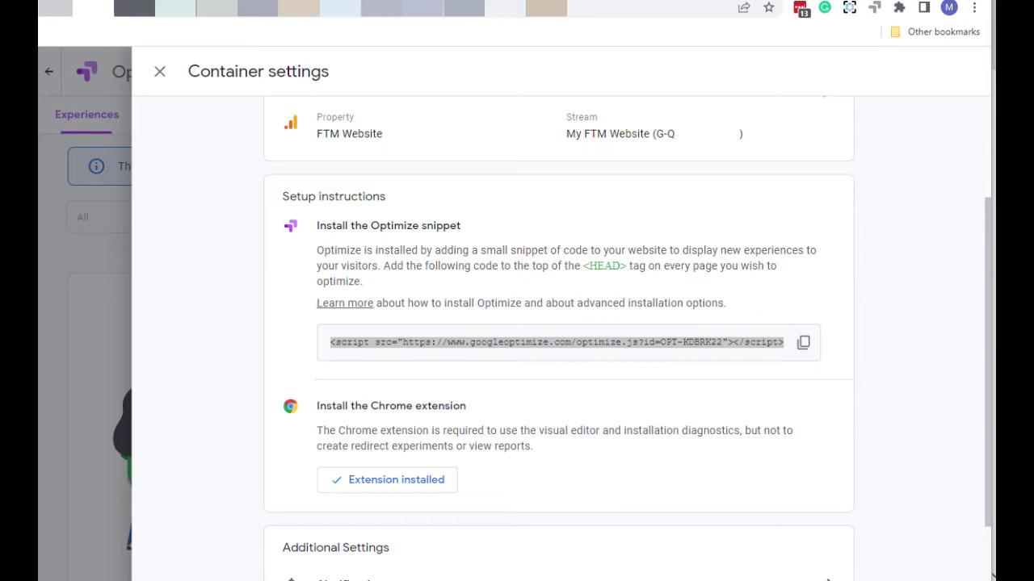
key(Escape)
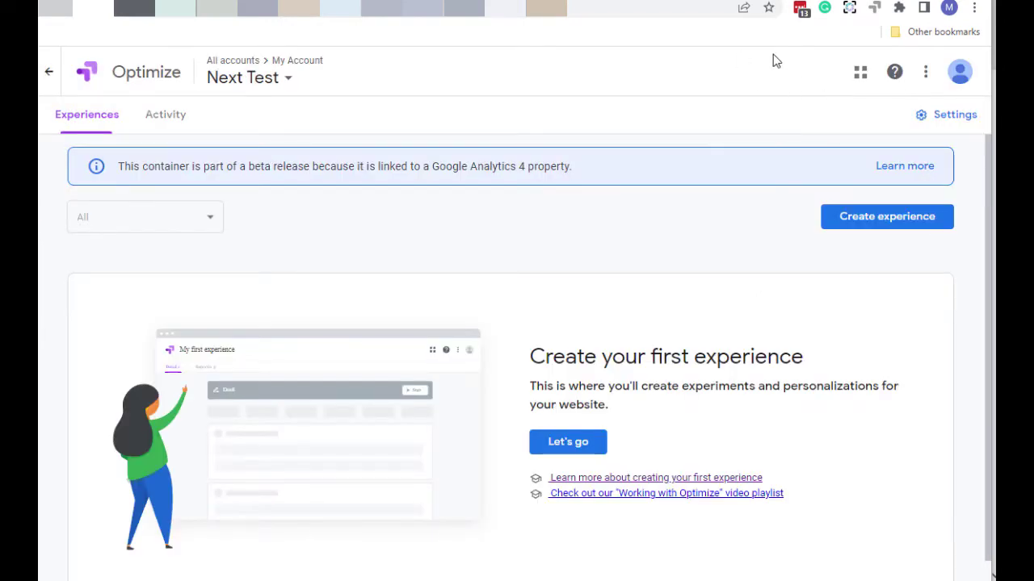
click(865, 222)
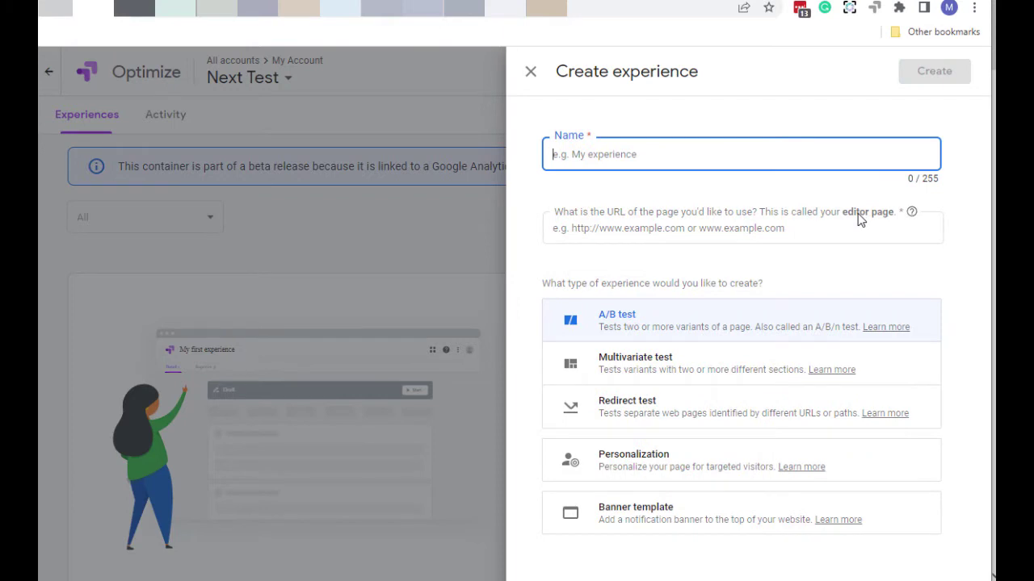
text(My First E)
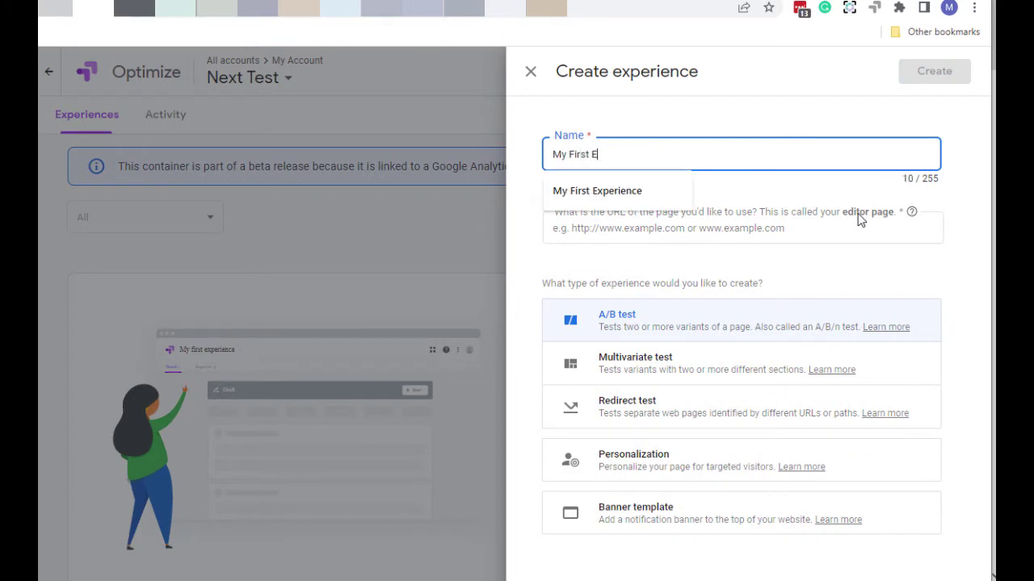
text(xperience)
key(Tab)
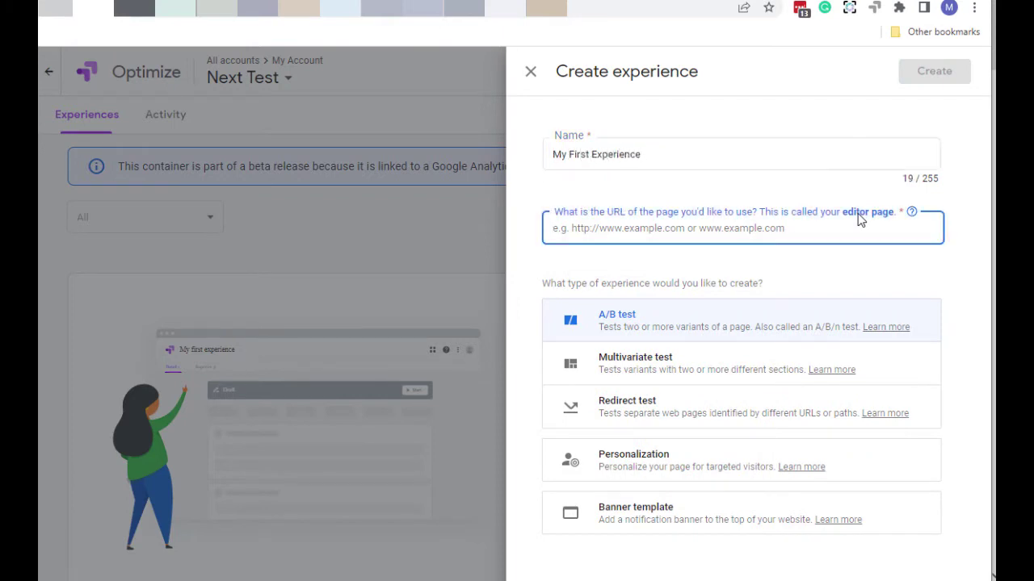
click(753, 228)
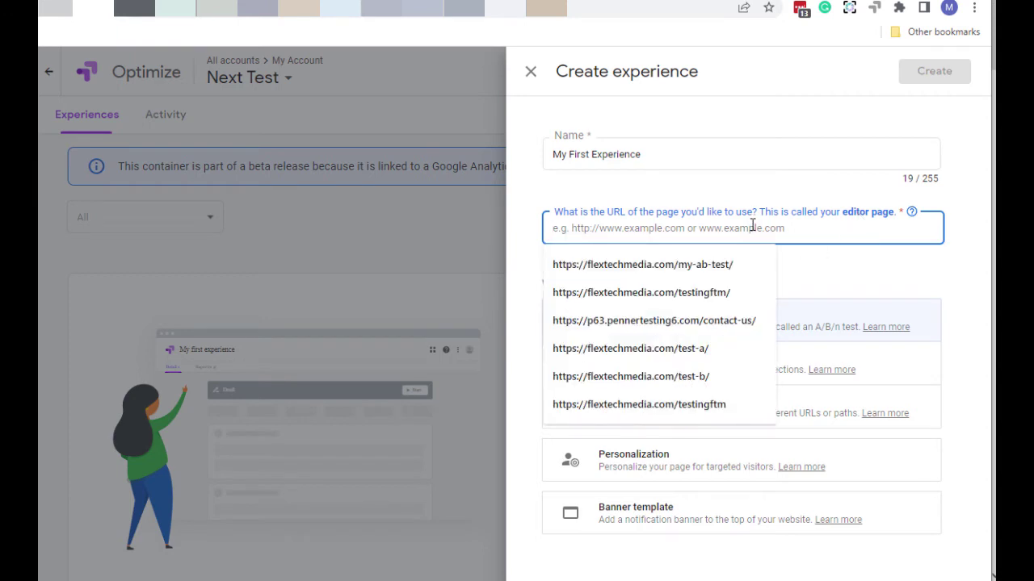
click(715, 295)
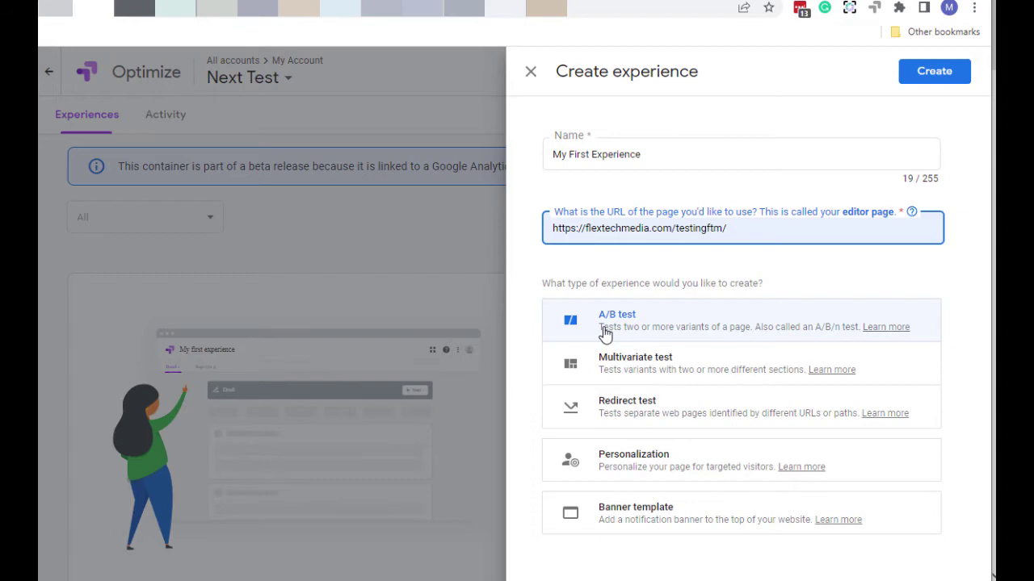
click(908, 79)
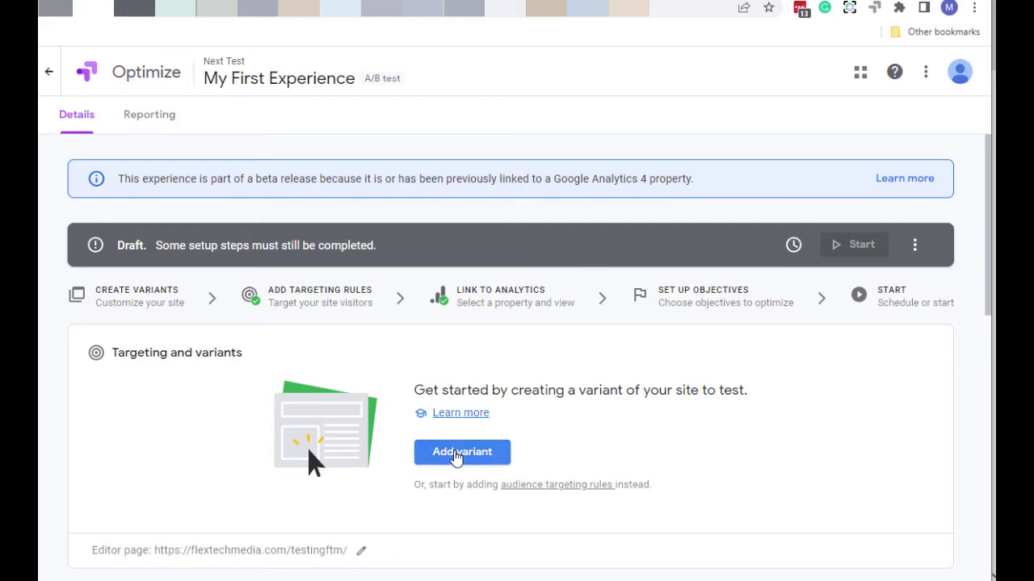
Add a variant named Variant 1 alongside the Original.
click(455, 453)
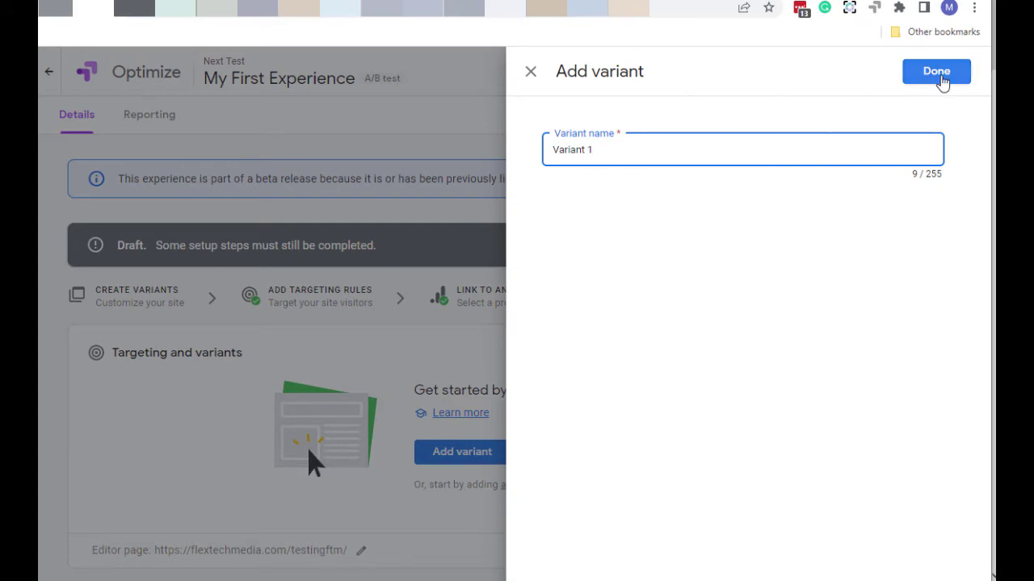
click(937, 74)
scroll(705, 291, down, 3)
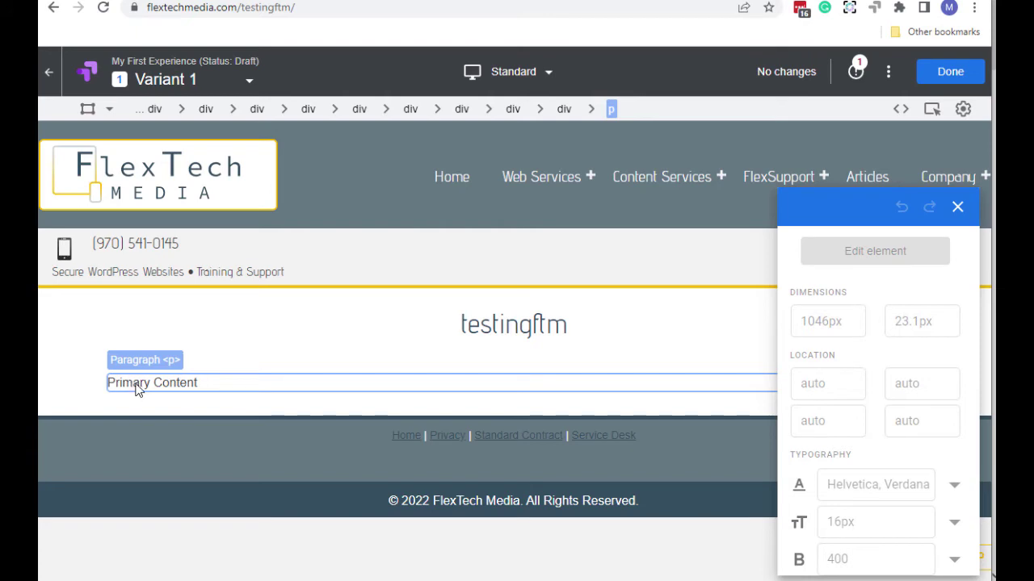
Change Variant 1's paragraph from 'Primary Content' to 'Secondary Content', save, and exit the editor.
click(137, 386)
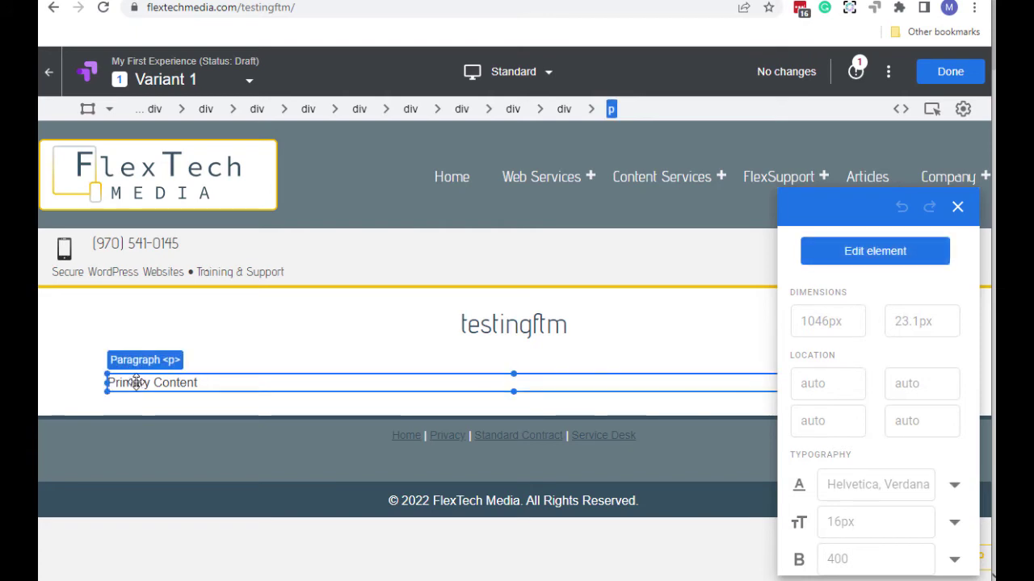
click(805, 255)
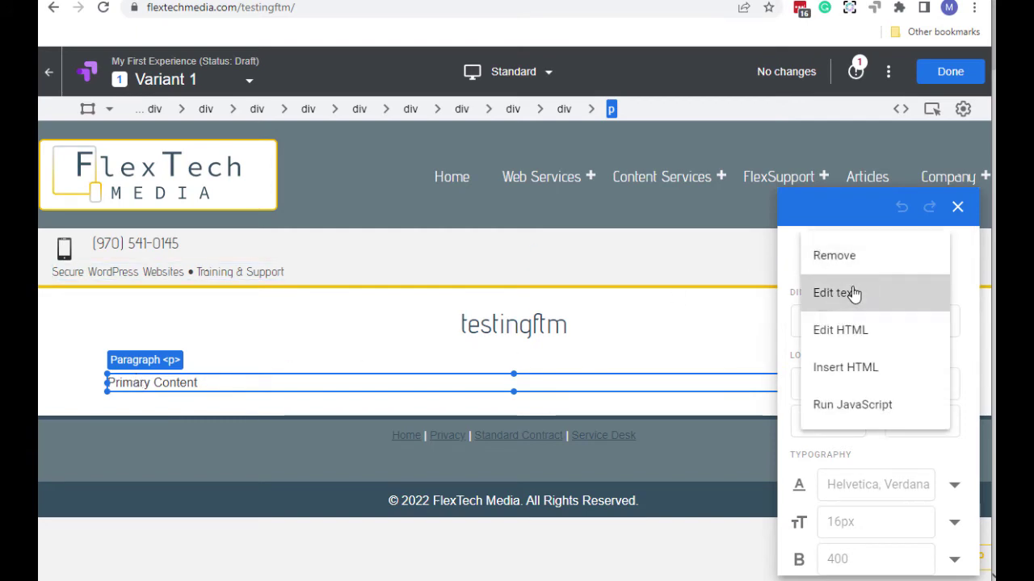
click(854, 296)
double_click(143, 382)
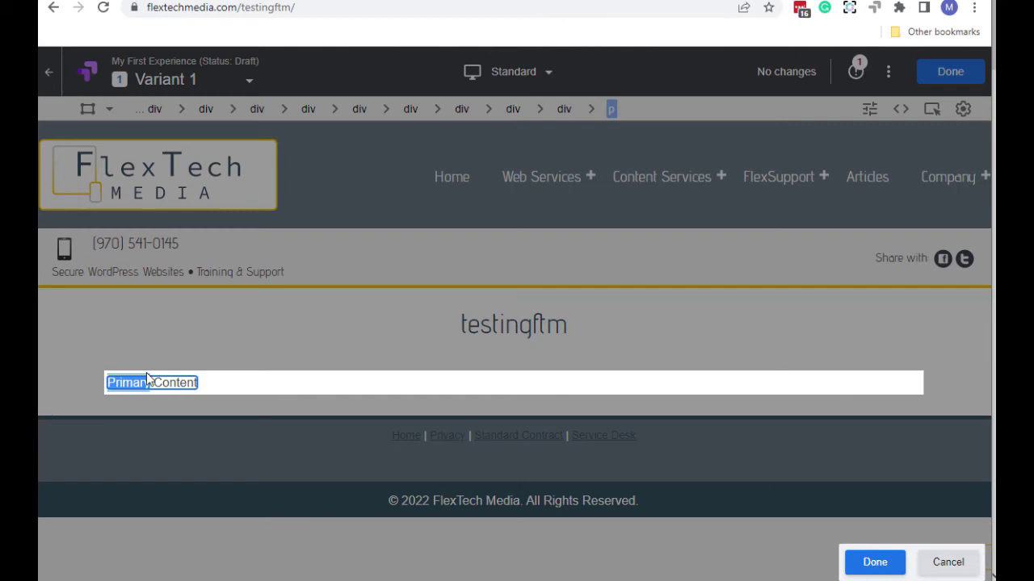
text(Secondary)
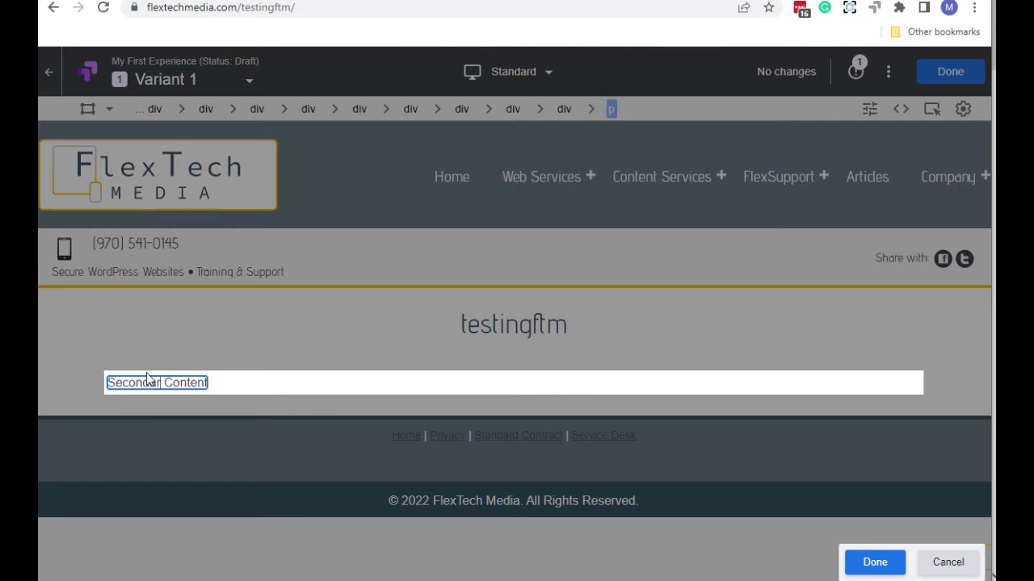
click(873, 561)
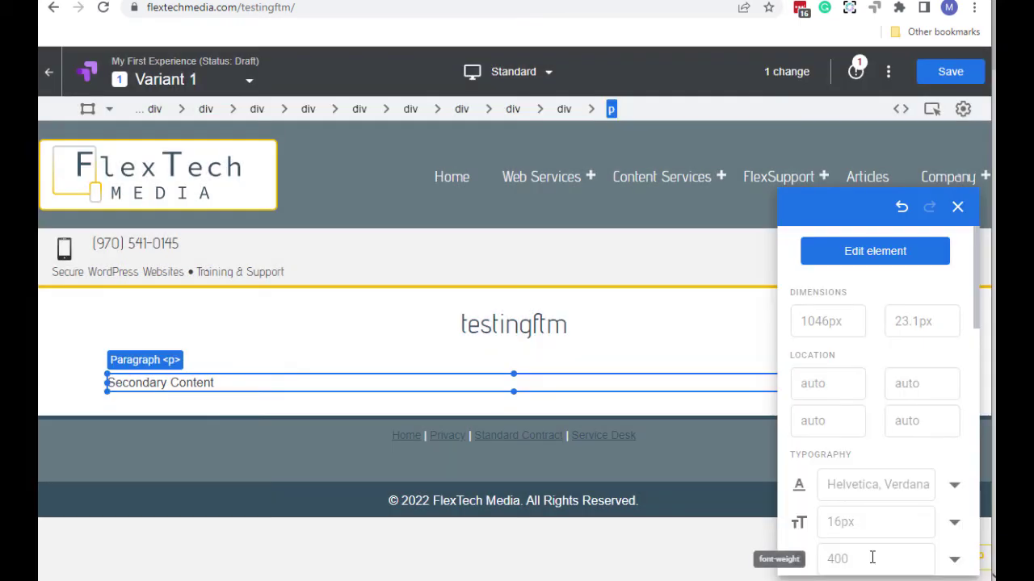
click(950, 72)
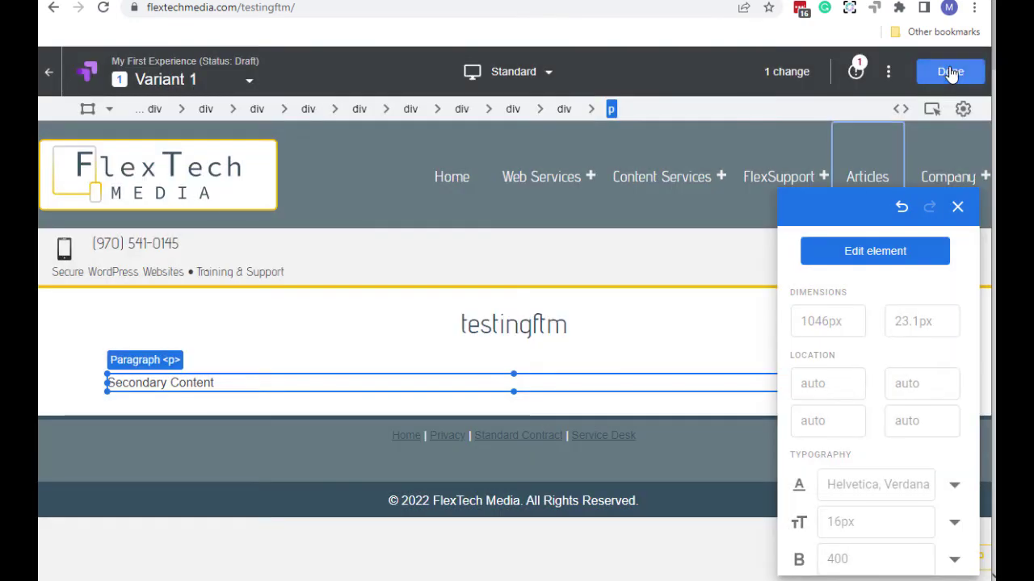
click(949, 72)
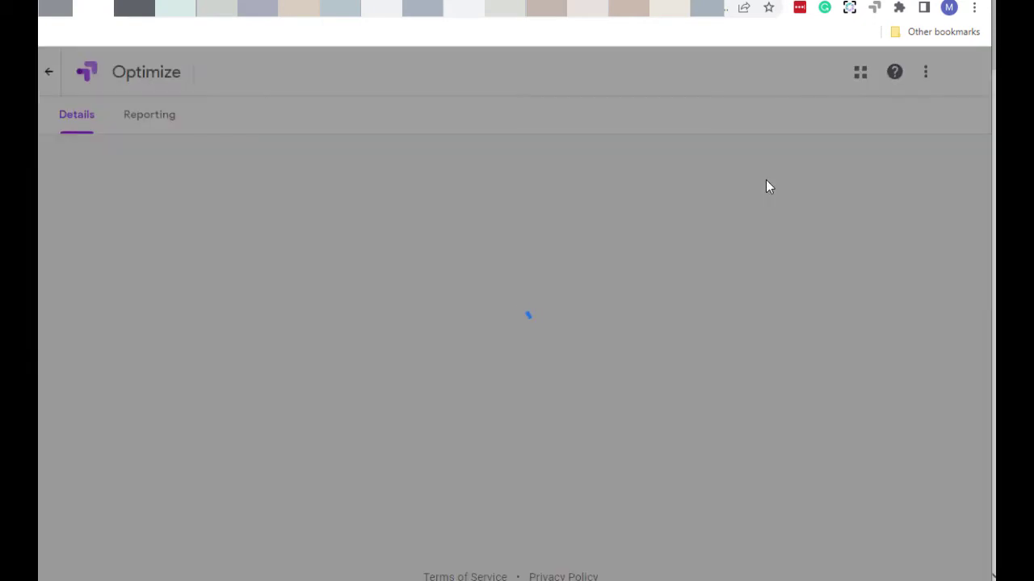
Set the experience description to 'Here we go.'.
scroll(765, 178, down, 6)
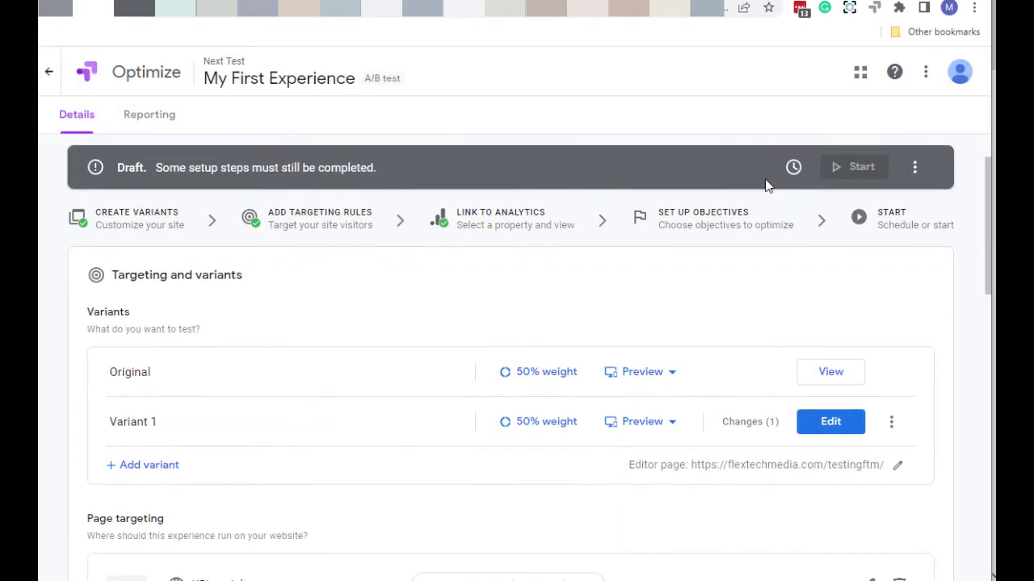
scroll(756, 174, down, 2)
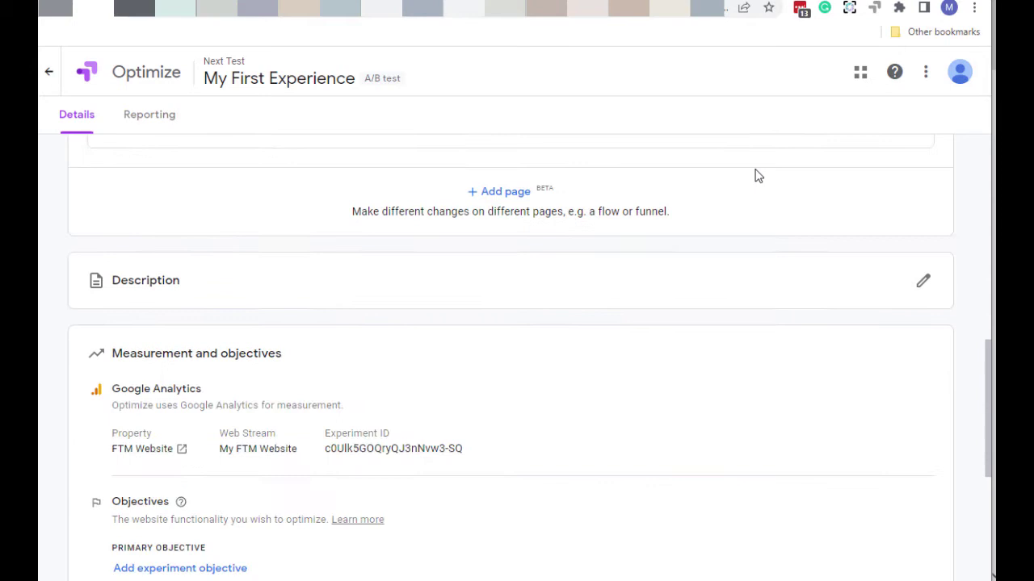
click(923, 279)
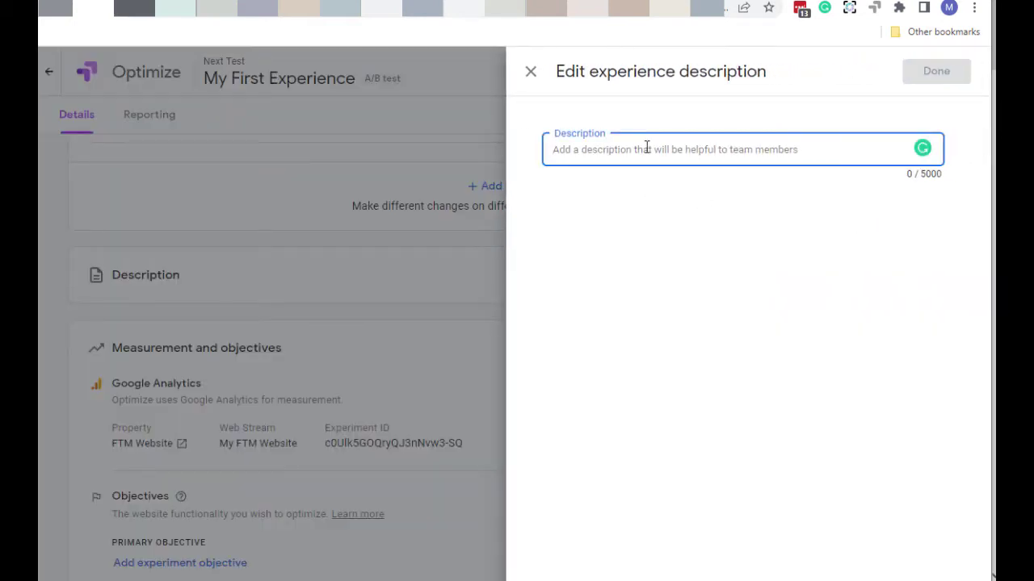
text(Here we go)
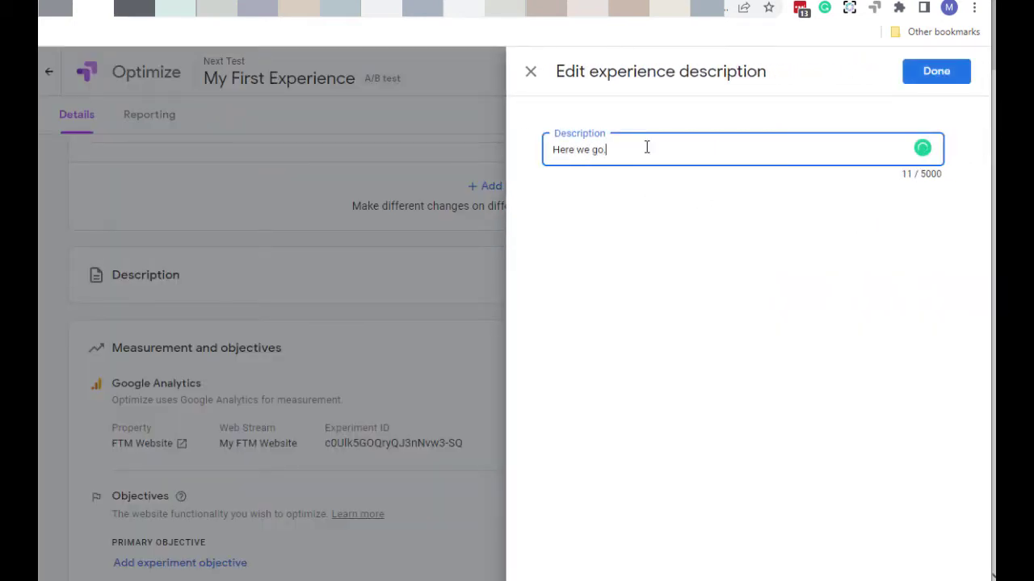
text(.)
click(941, 70)
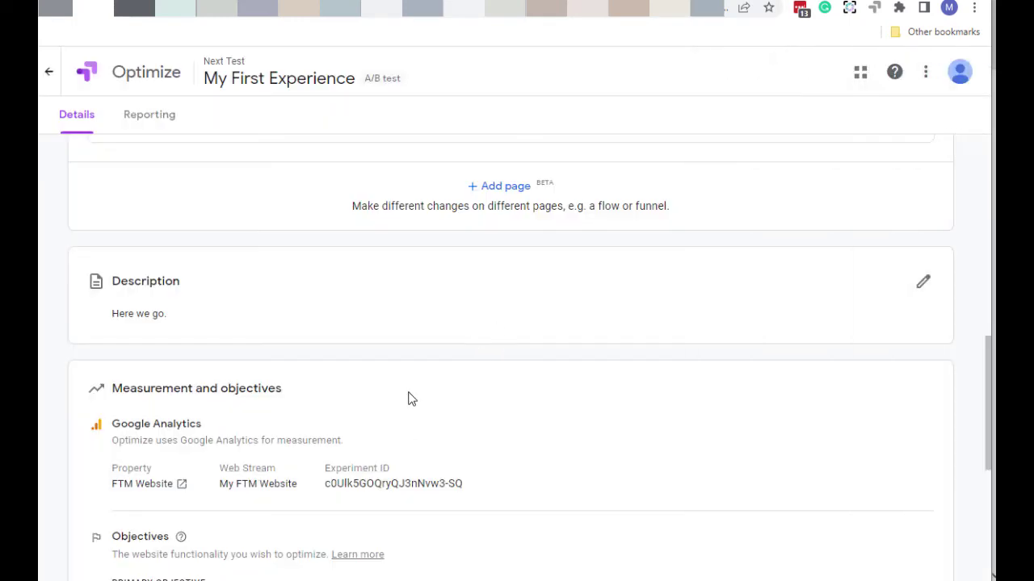
Add Pageviews as the experiment's primary objective.
scroll(392, 326, down, 2)
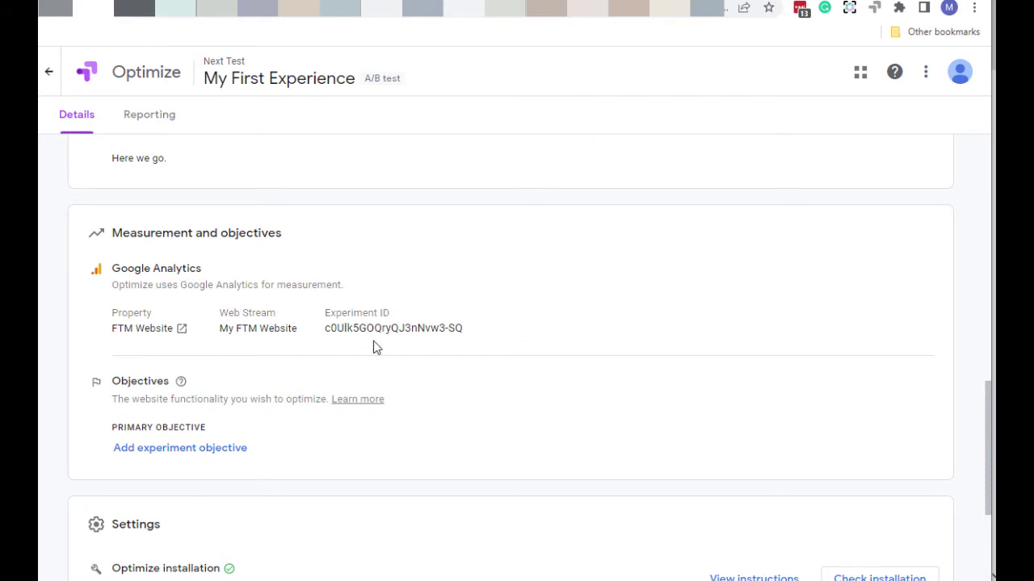
scroll(373, 331, down, 2)
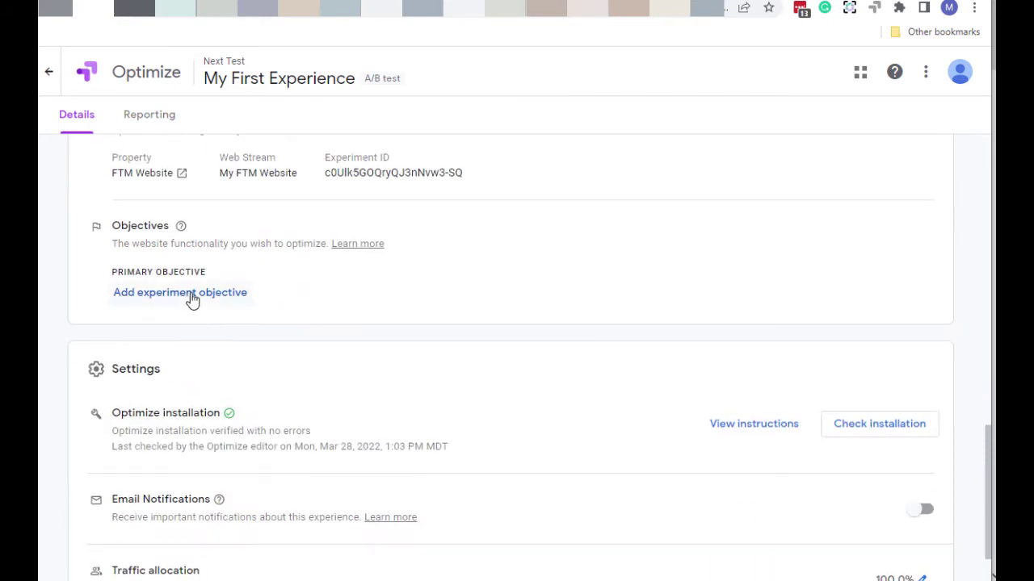
click(192, 298)
click(489, 494)
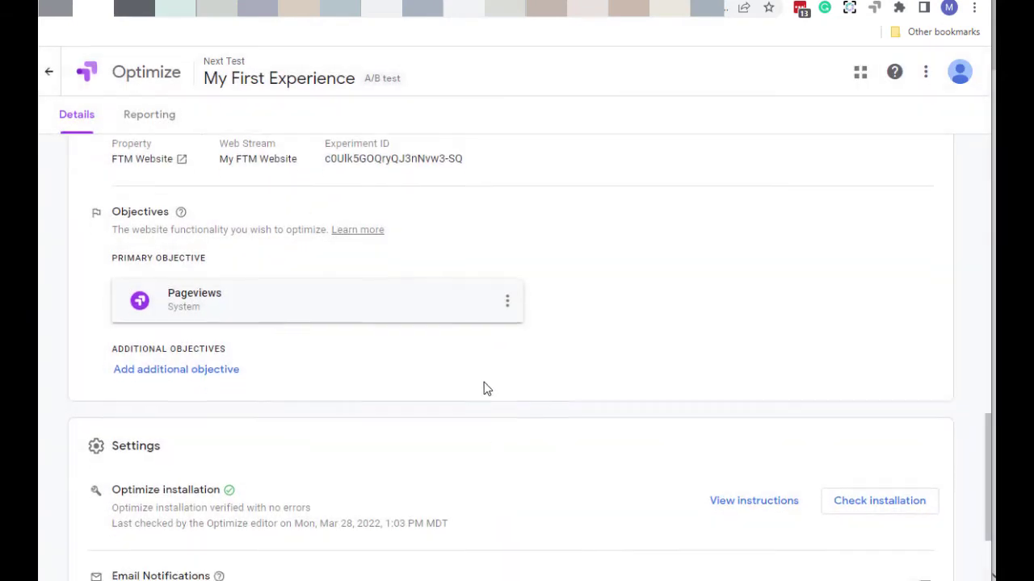
scroll(484, 388, down, 3)
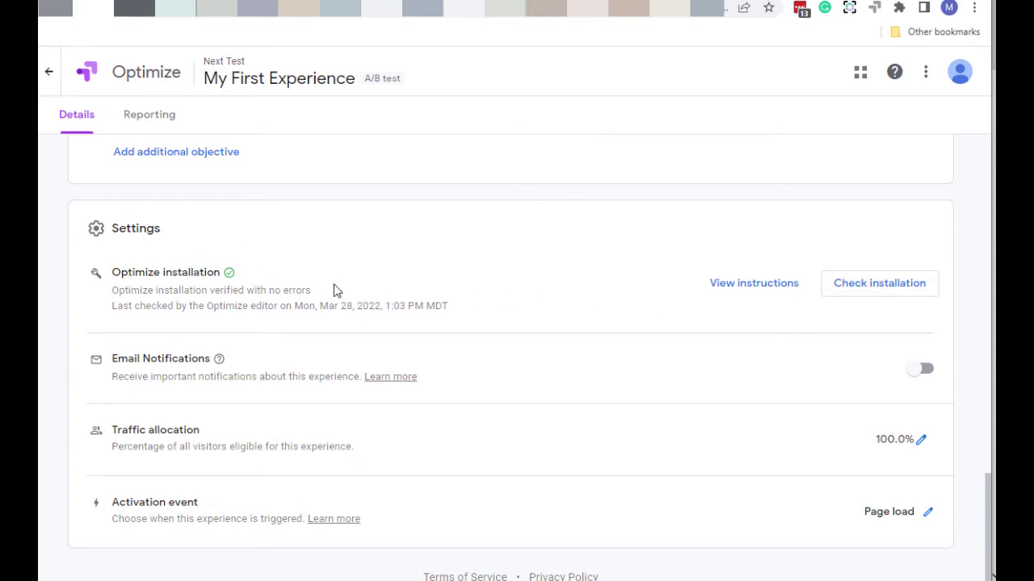
scroll(572, 291, up, 3)
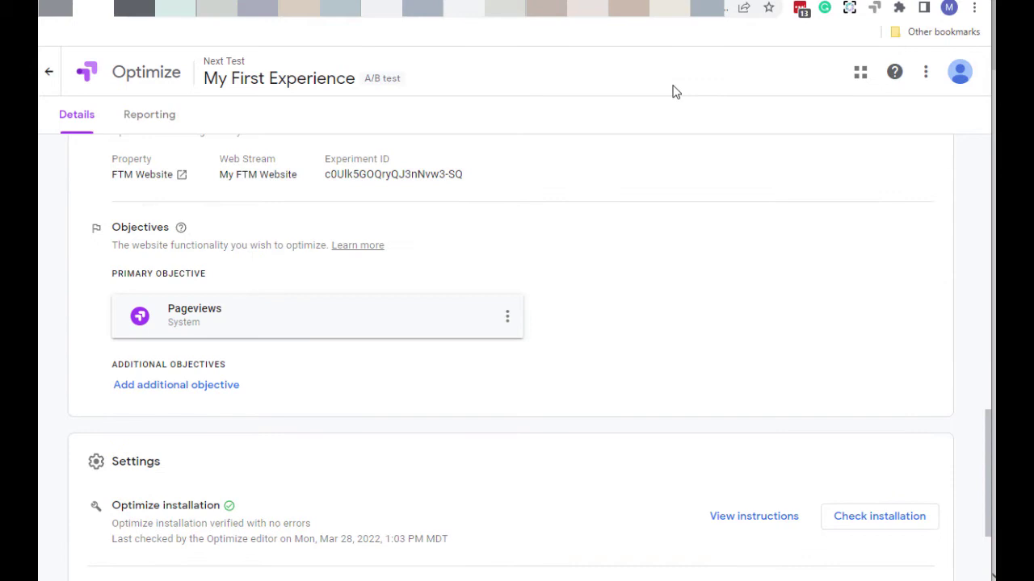
scroll(517, 355, up, 6)
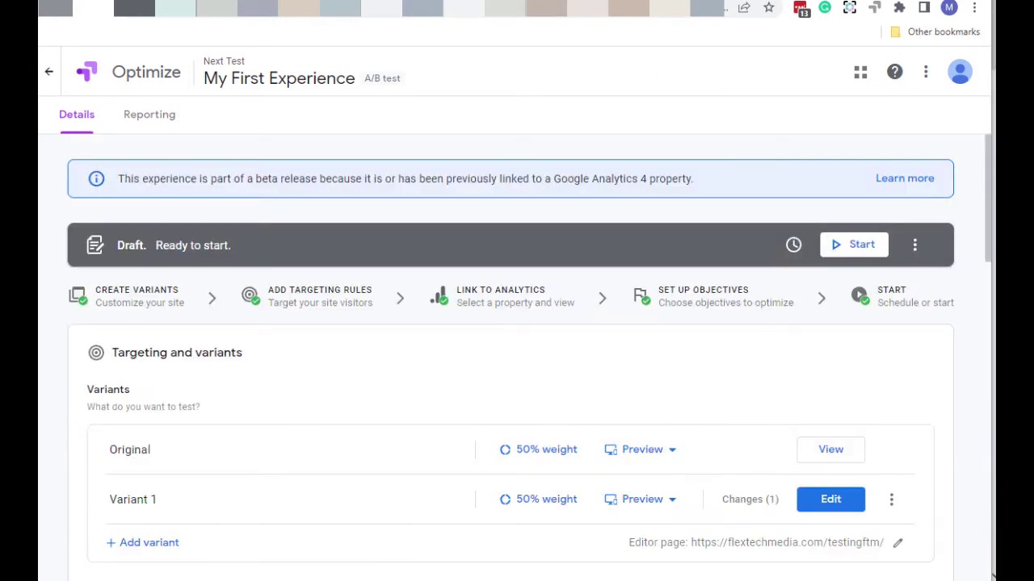
Start My First Experience and confirm in the Start experiment dialog.
click(853, 250)
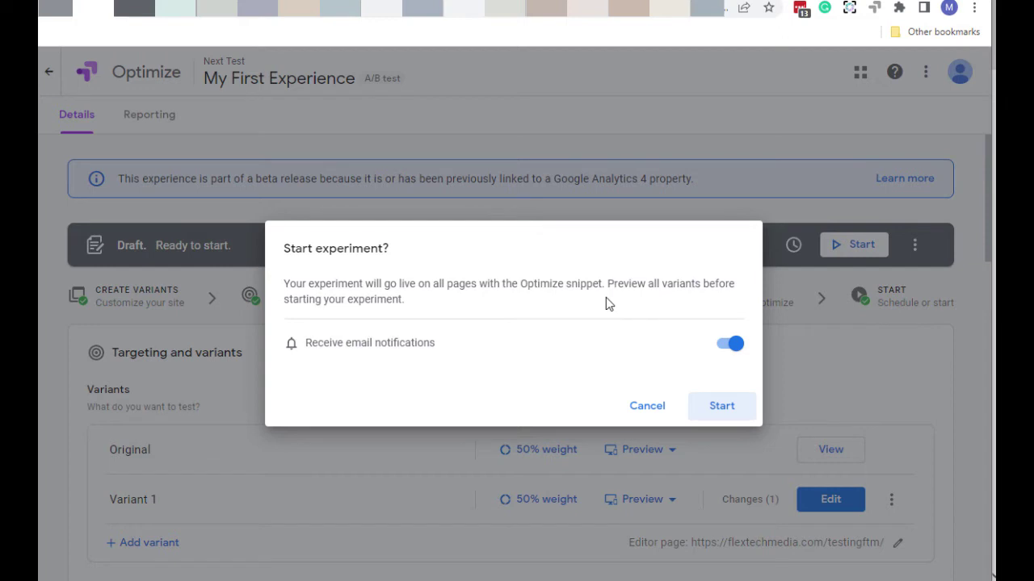
click(715, 407)
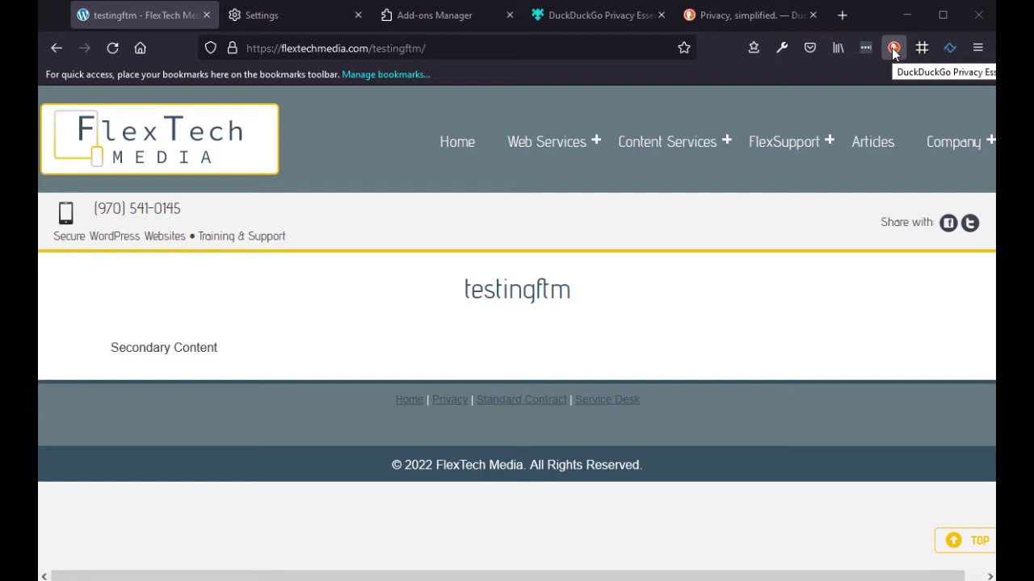
Reload the testingftm page in Firefox and check that it shows the original Primary Content.
click(109, 50)
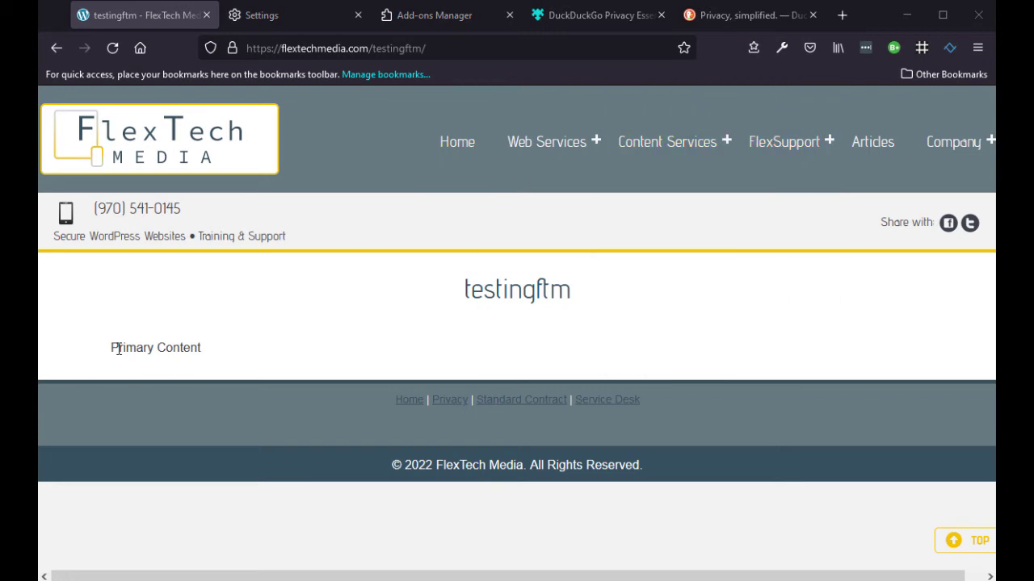
drag(110, 348, 247, 365)
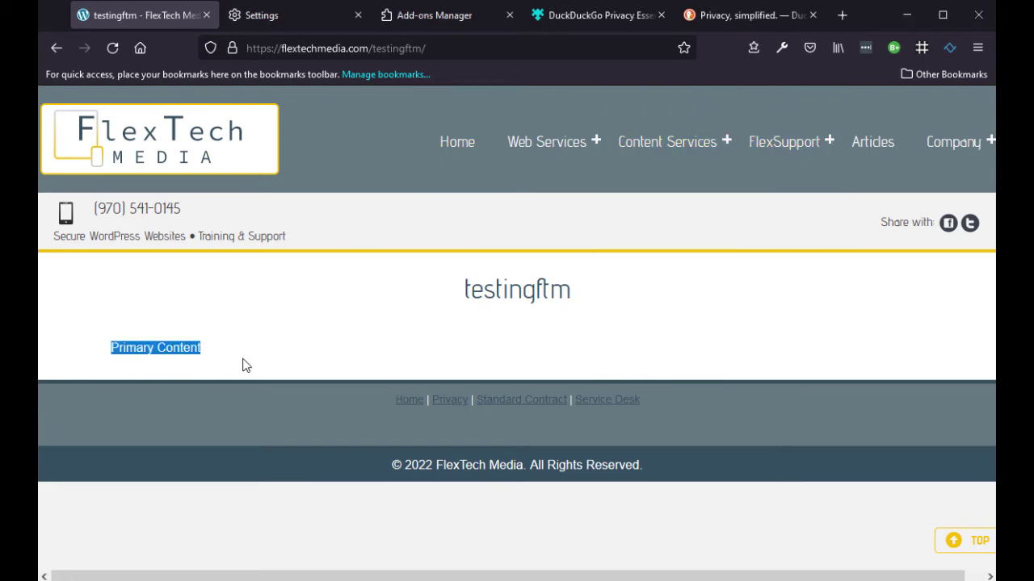
click(894, 48)
click(252, 328)
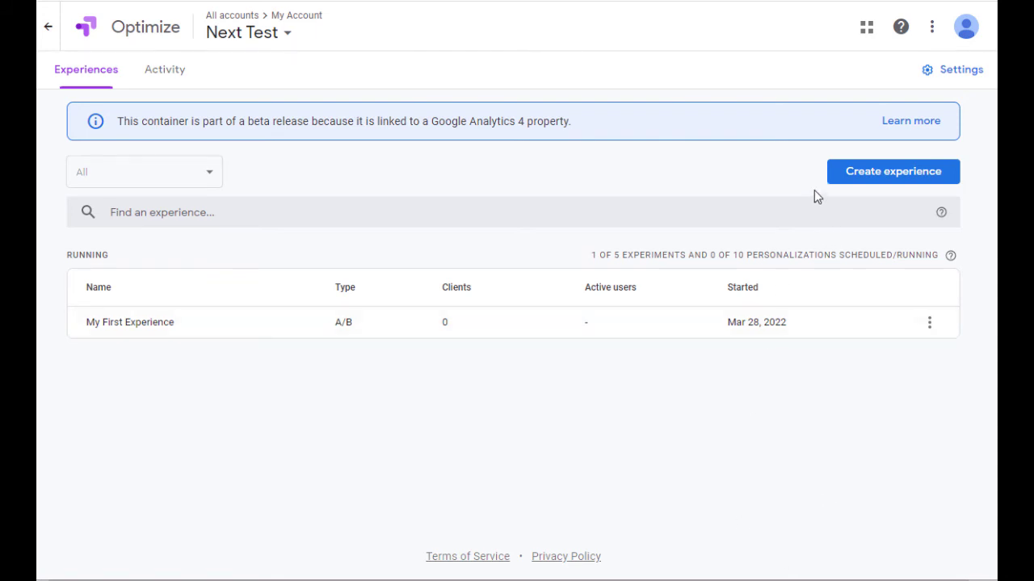
Begin a new redirect test named 'My Redirect Test'.
click(854, 179)
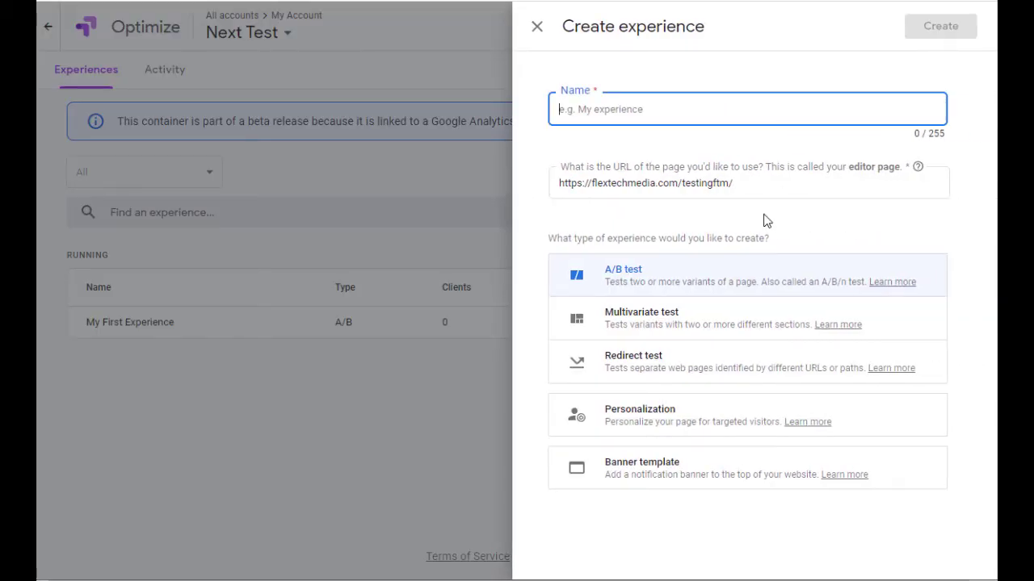
click(612, 118)
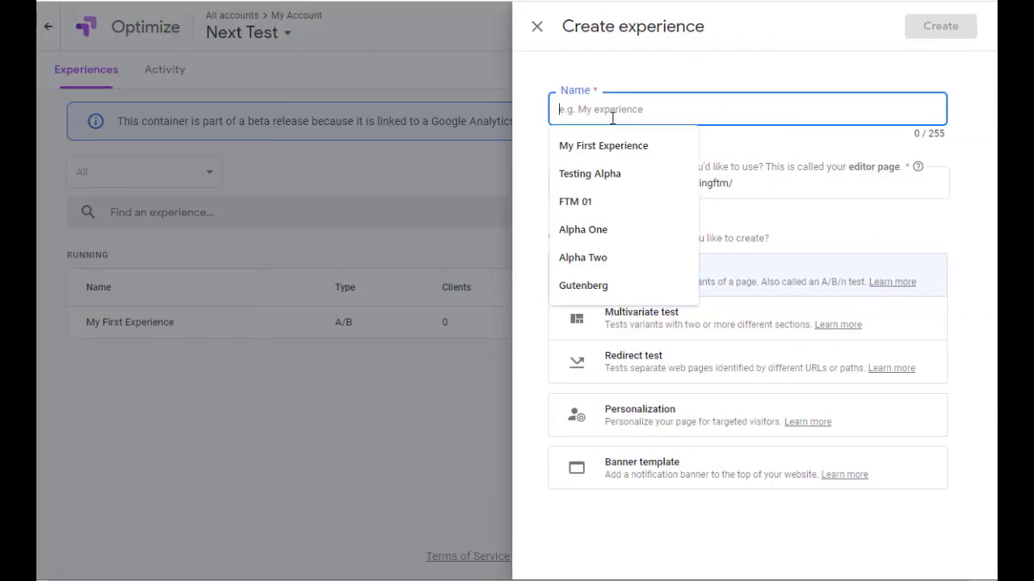
text(My)
click(657, 174)
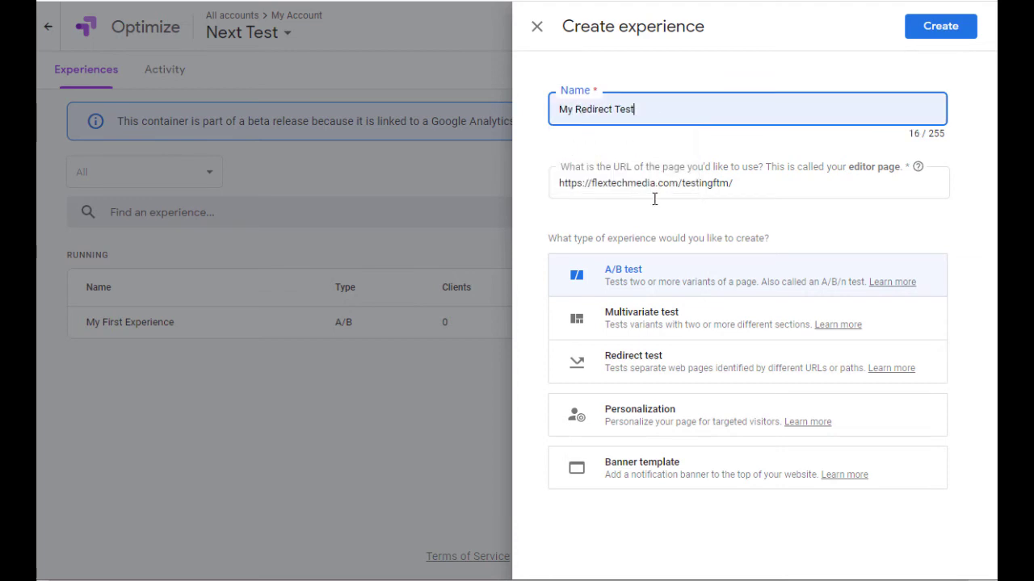
click(618, 366)
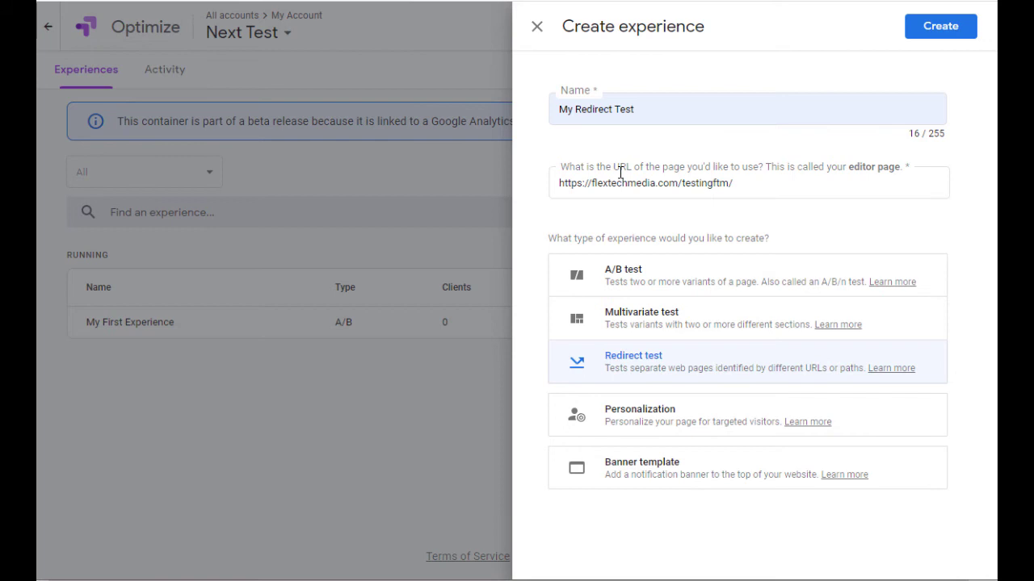
click(772, 173)
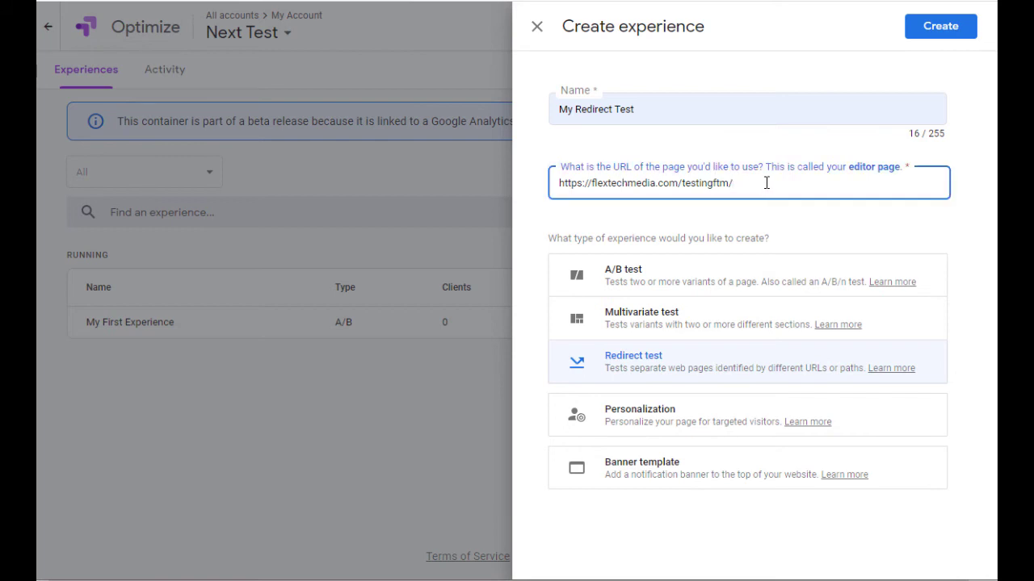
key(ctrl+a)
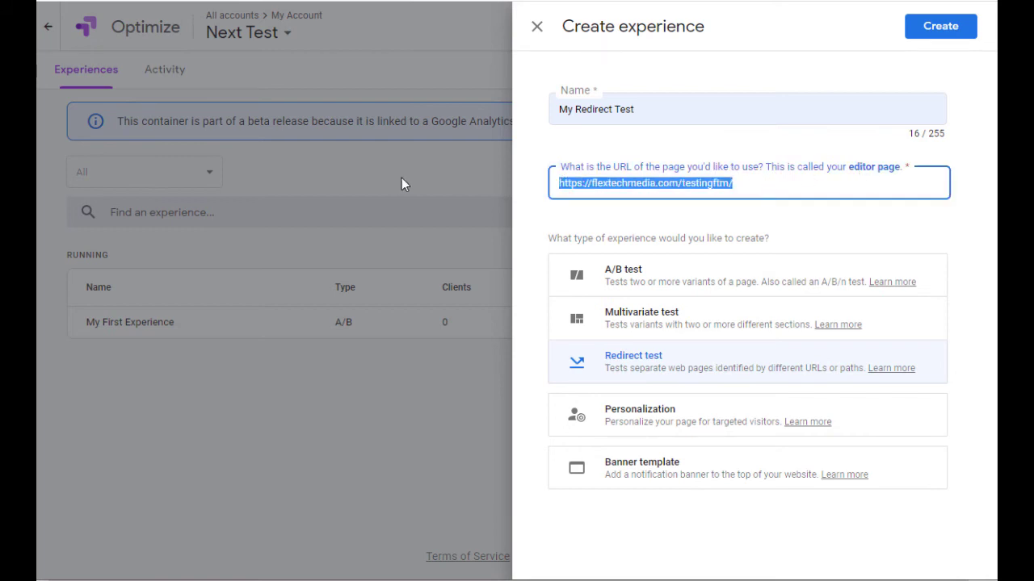
key(BackSpace)
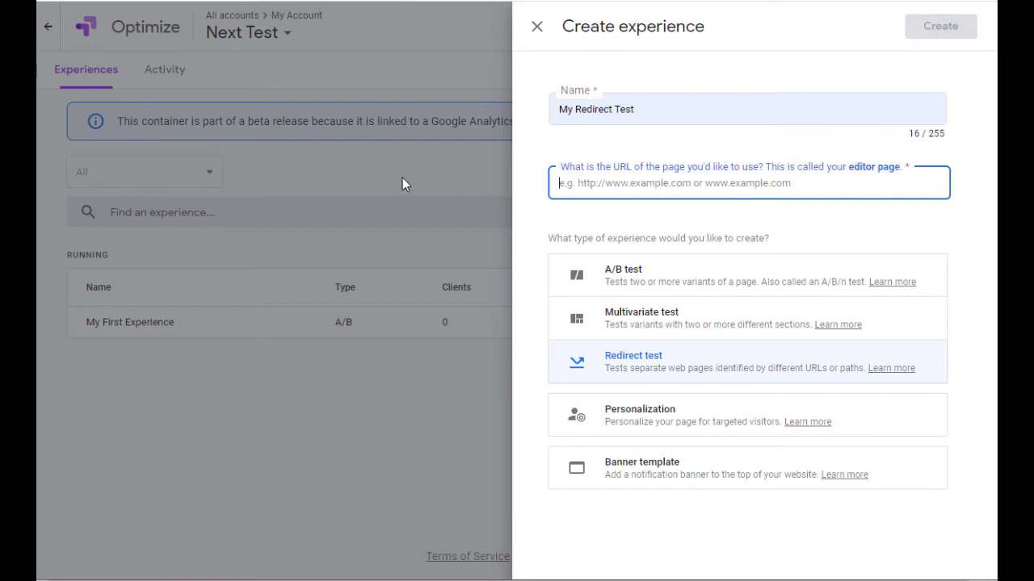
right_click(600, 185)
click(600, 185)
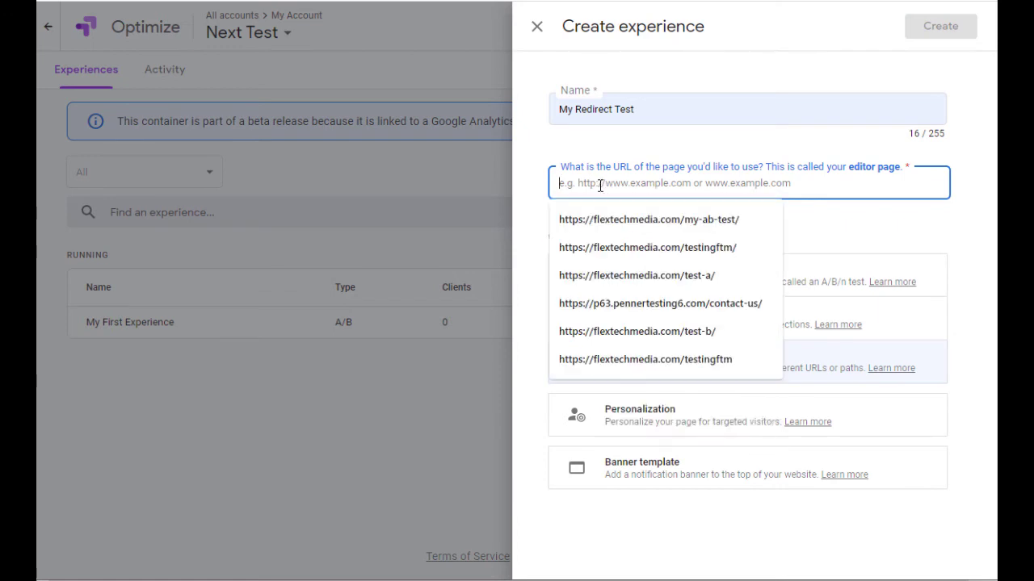
click(632, 277)
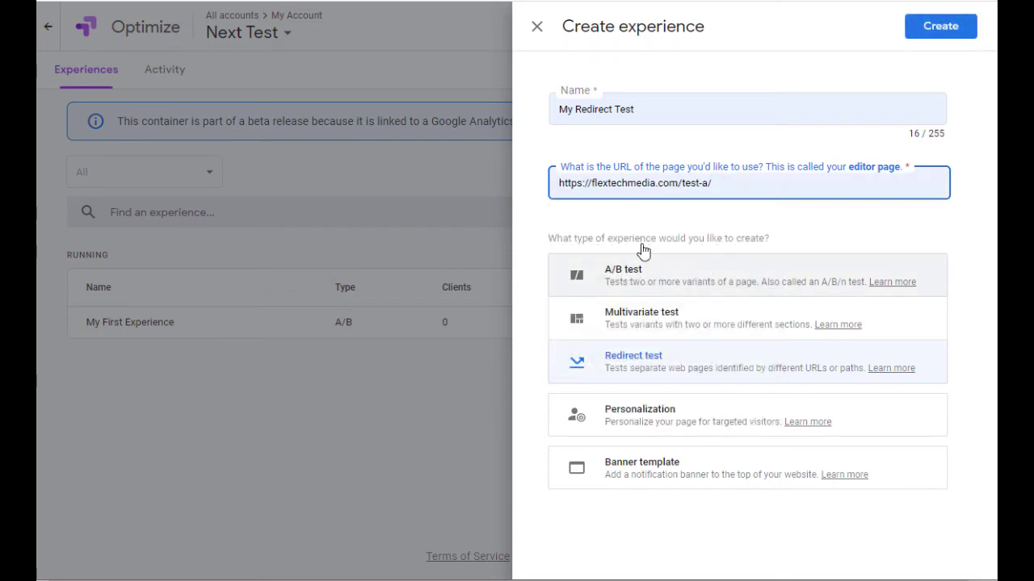
click(930, 34)
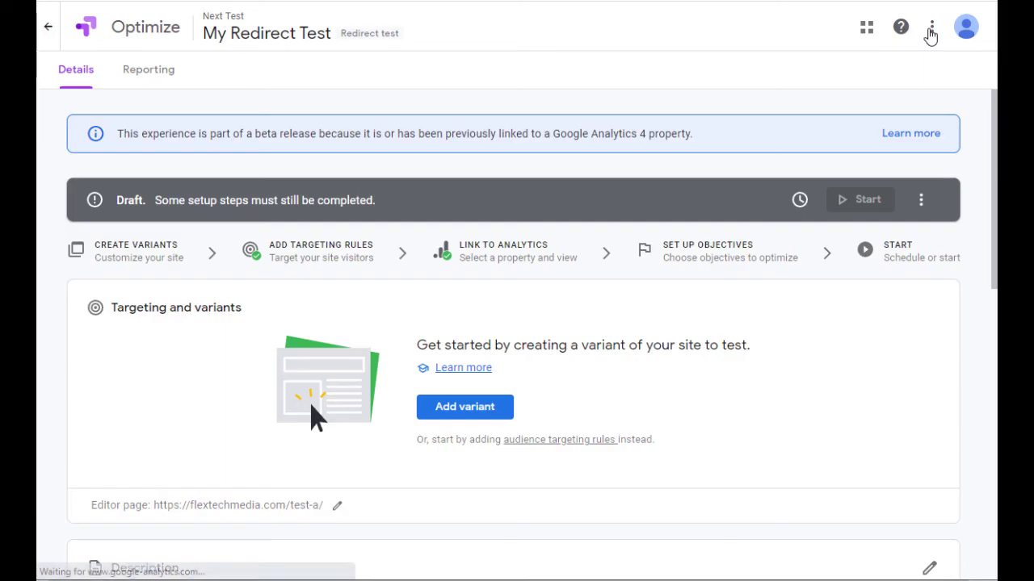
scroll(767, 194, down, 2)
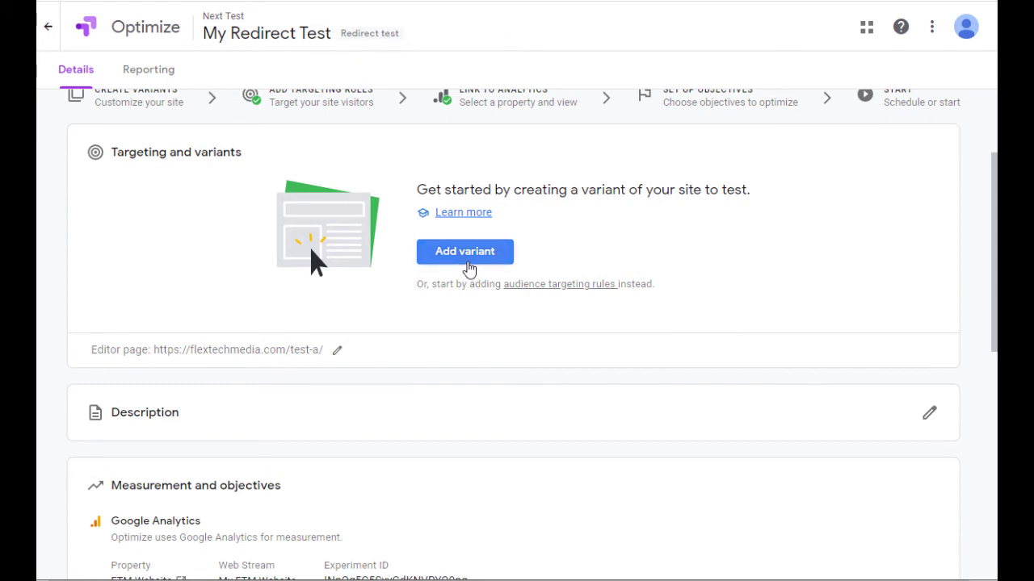
click(467, 260)
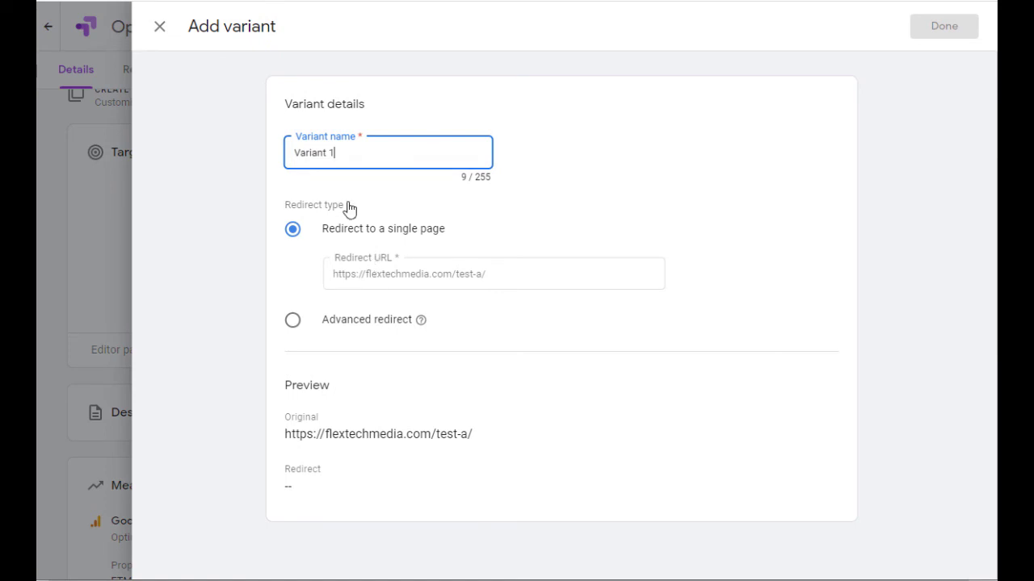
click(374, 272)
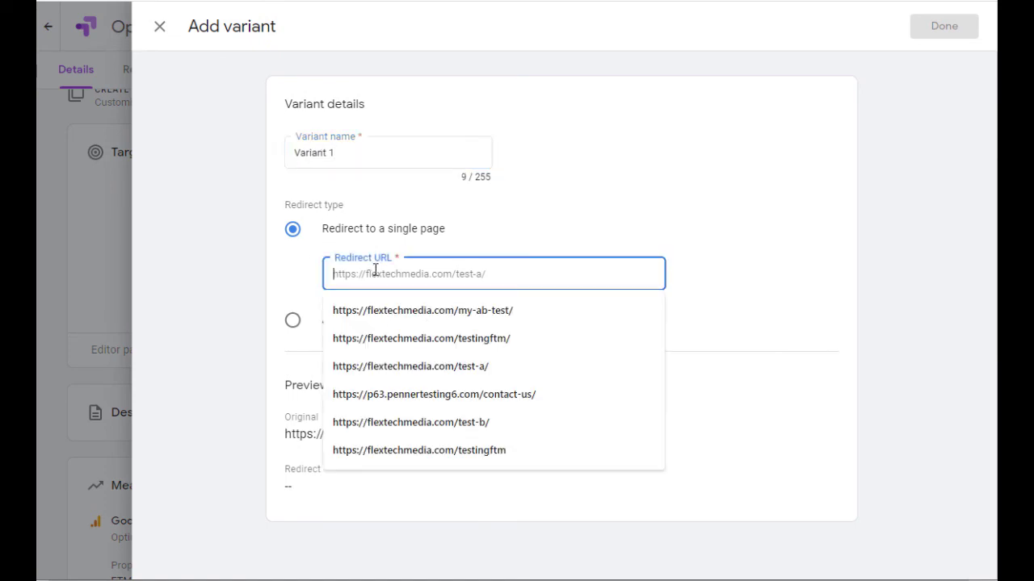
click(454, 421)
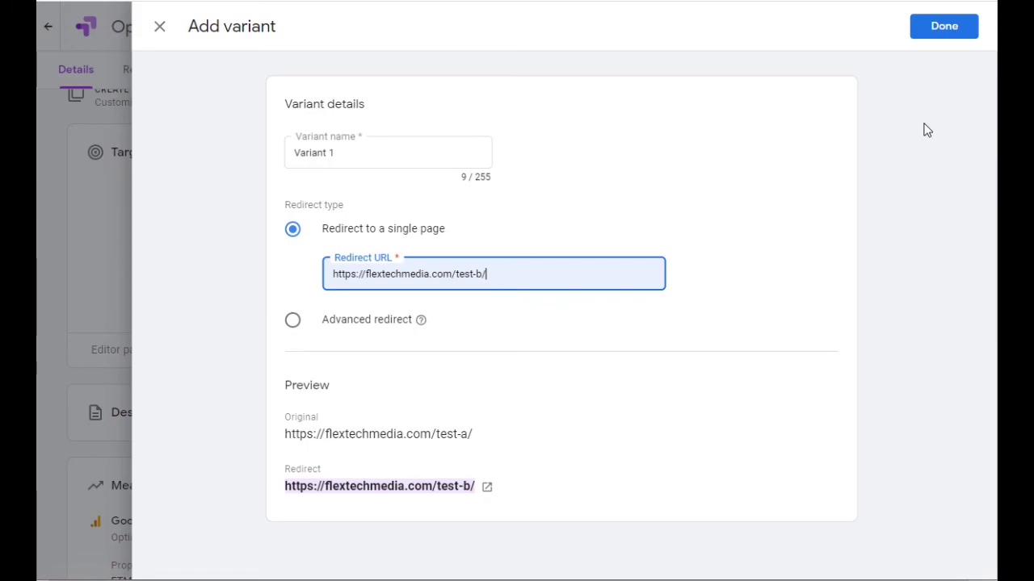
click(918, 37)
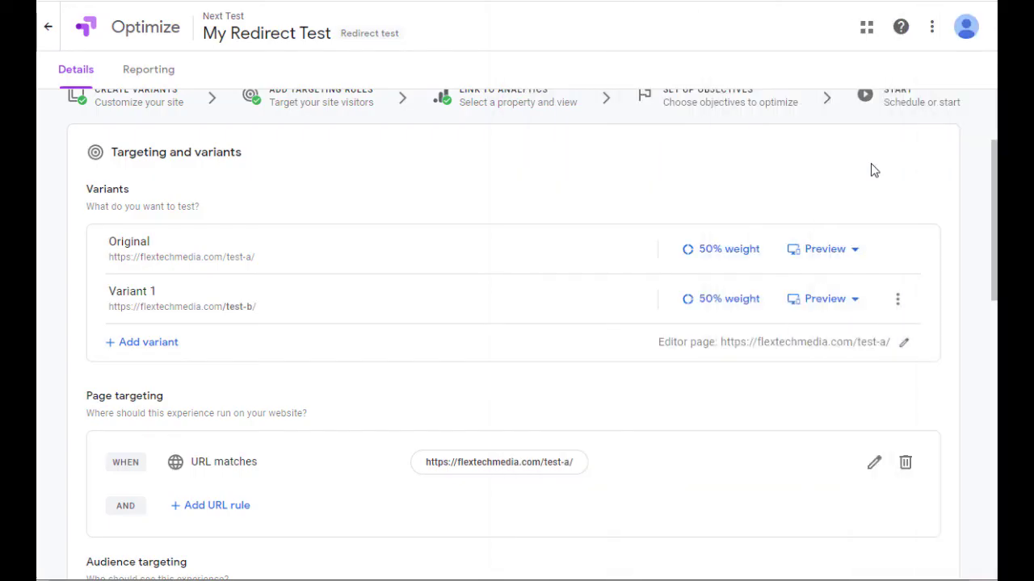
Set the experiment description to 'Weekend Test Group'.
scroll(639, 186, down, 2)
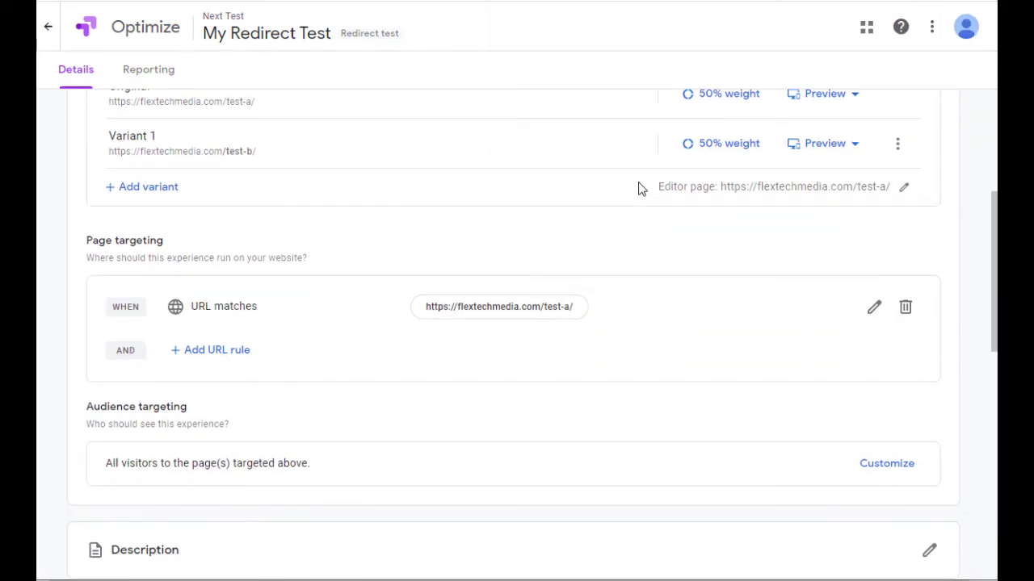
scroll(637, 185, down, 3)
scroll(637, 182, up, 1)
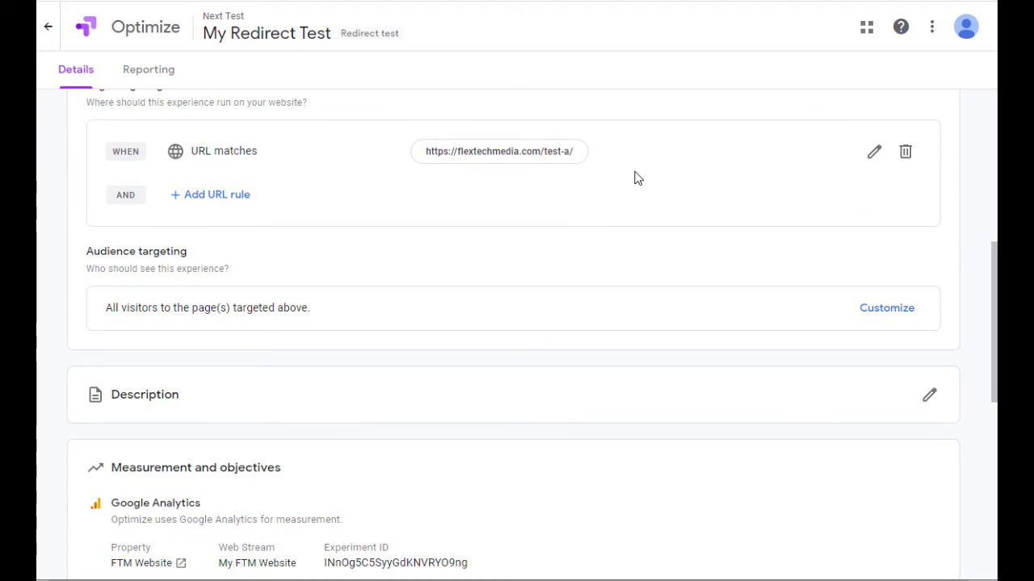
scroll(635, 177, down, 2)
click(929, 240)
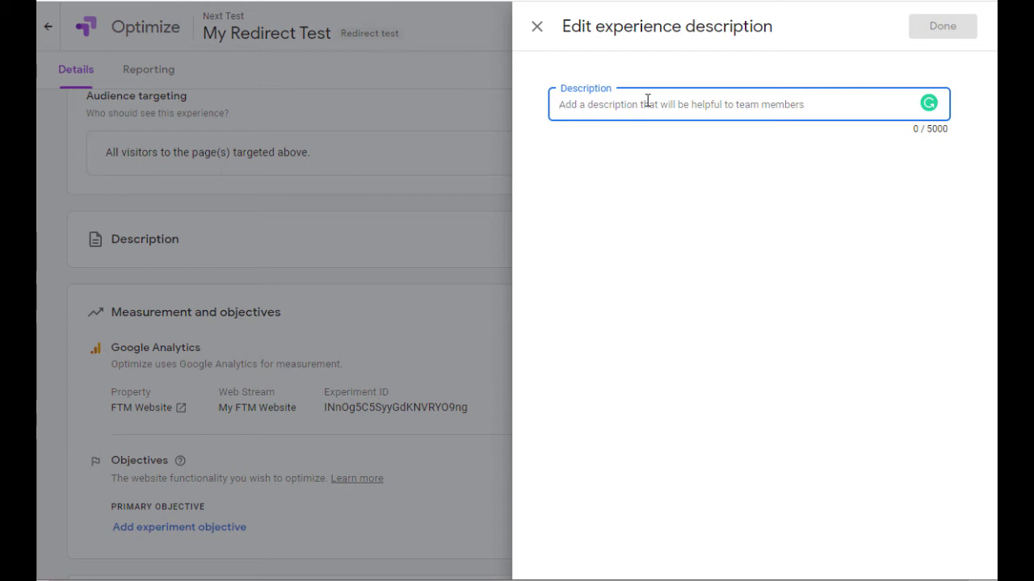
text(This)
key(BackSpace)
key(BackSpace)
key(BackSpace)
key(BackSpace)
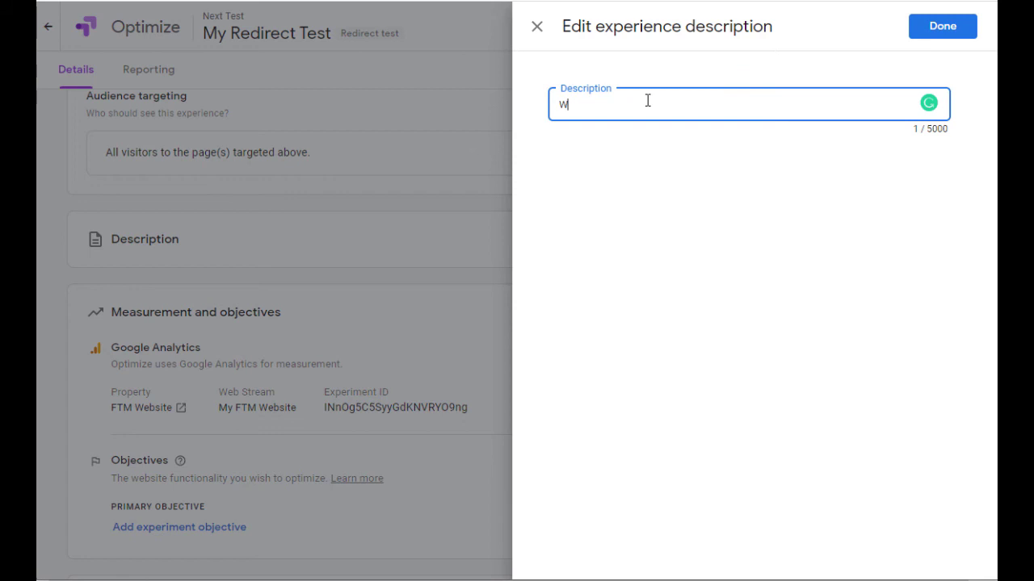
text(eekend Test Group)
click(963, 34)
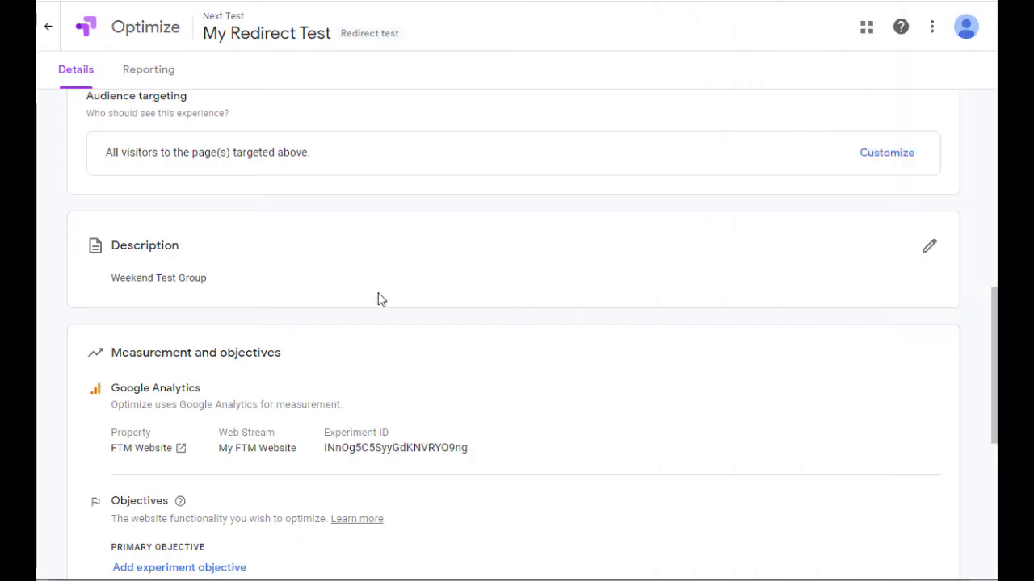
Add Pageviews as the experiment's primary objective.
scroll(392, 247, down, 3)
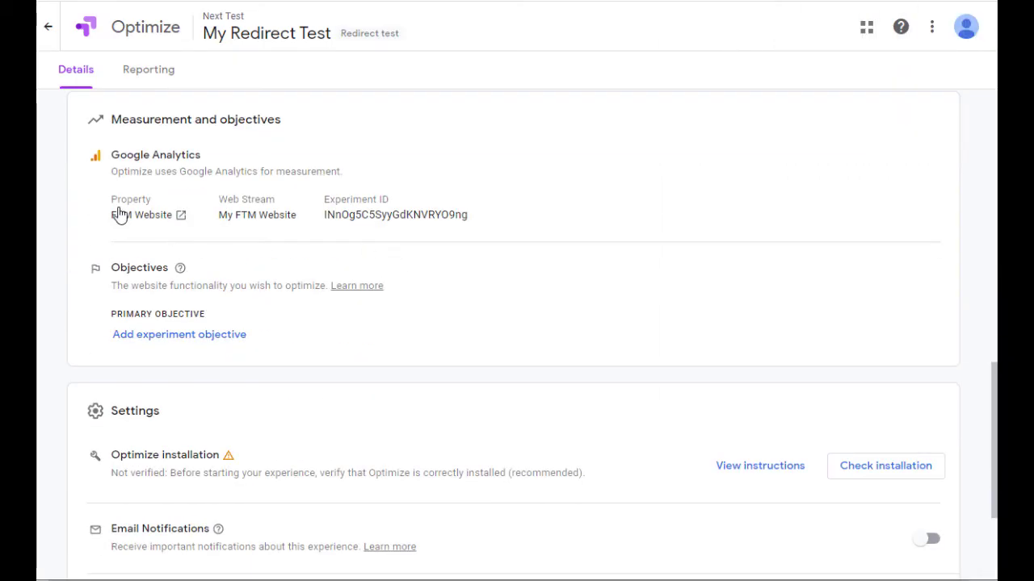
click(194, 343)
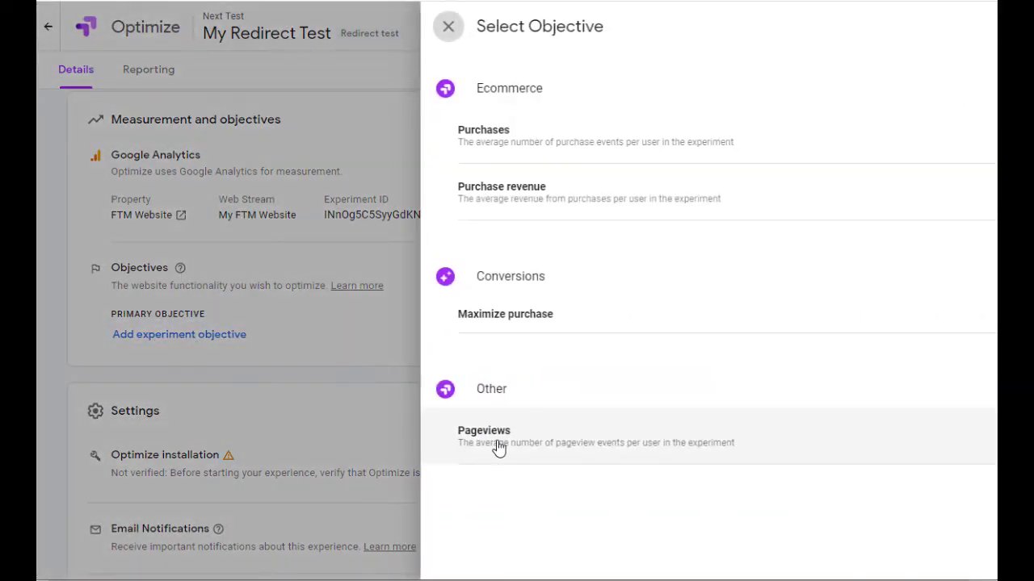
click(498, 449)
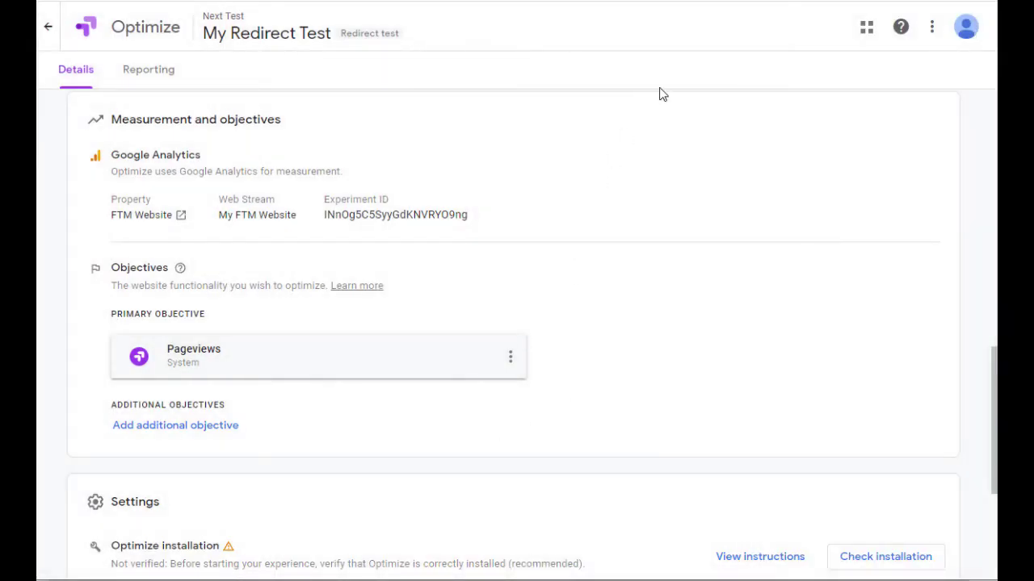
scroll(843, 449, down, 2)
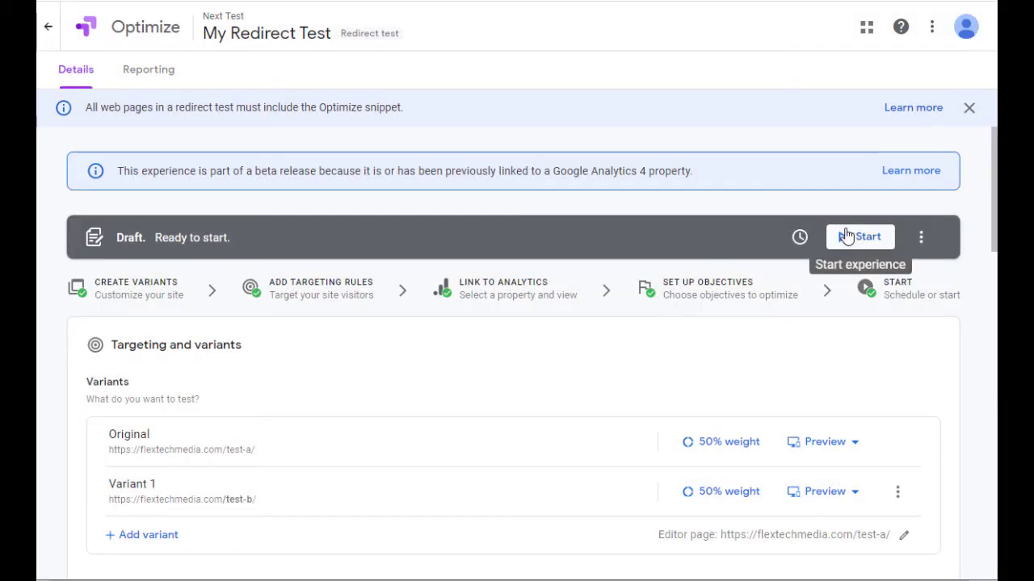
Start My Redirect Test and confirm in the Start experiment? dialog.
click(849, 242)
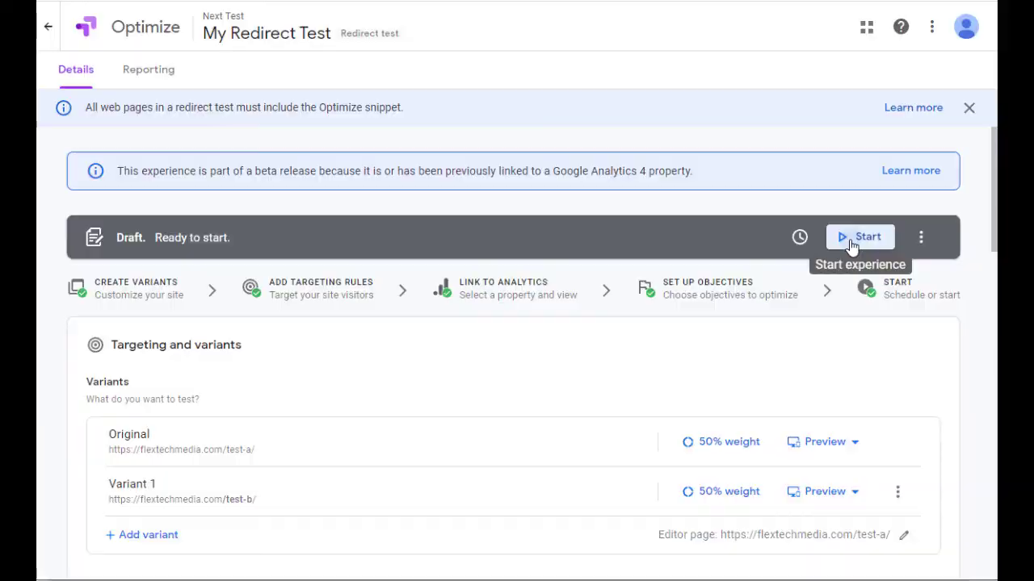
click(724, 373)
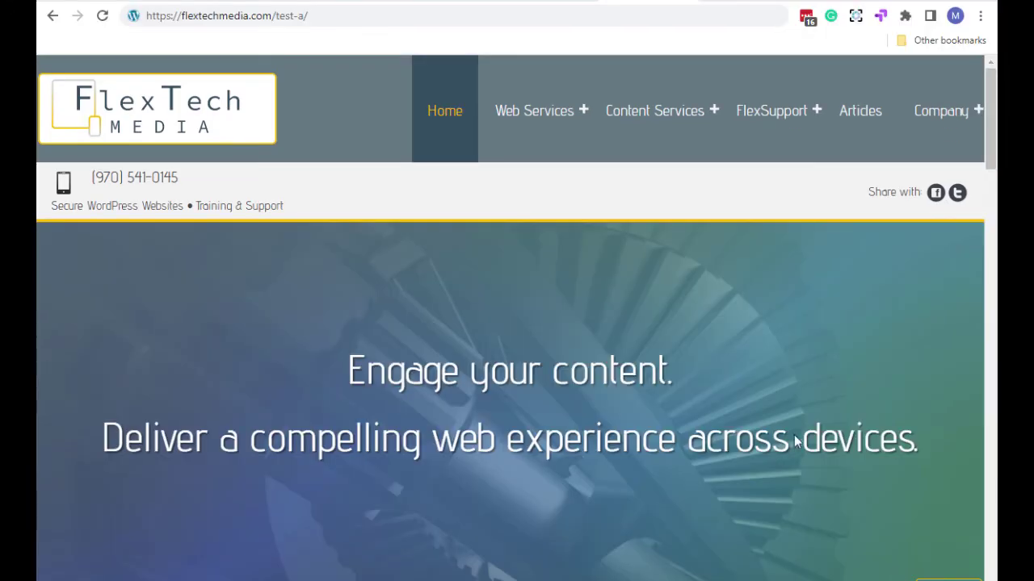
Reload flextechmedia.com/test-a/ in Chrome to check the redirect to test-b.
click(325, 14)
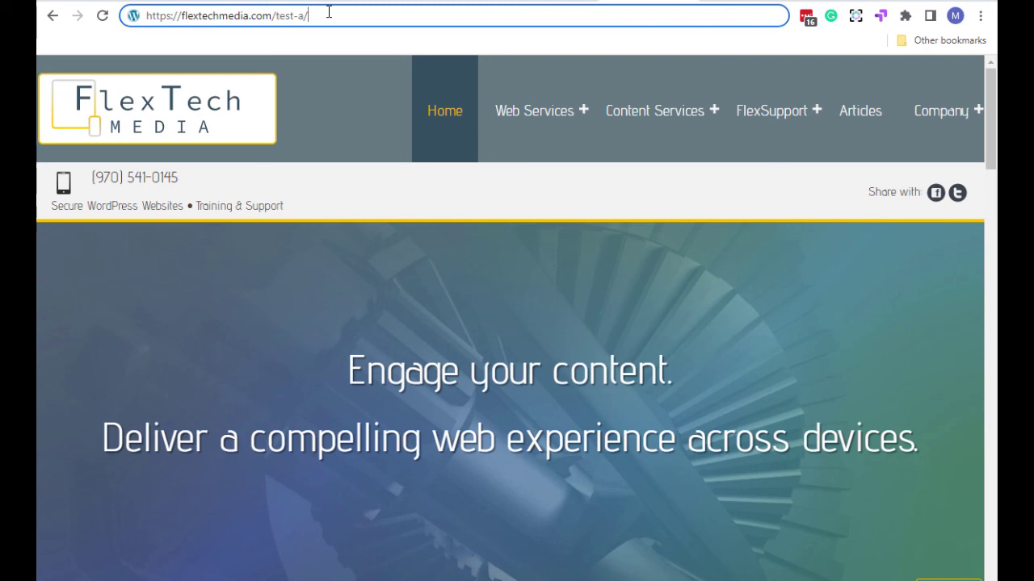
key(Return)
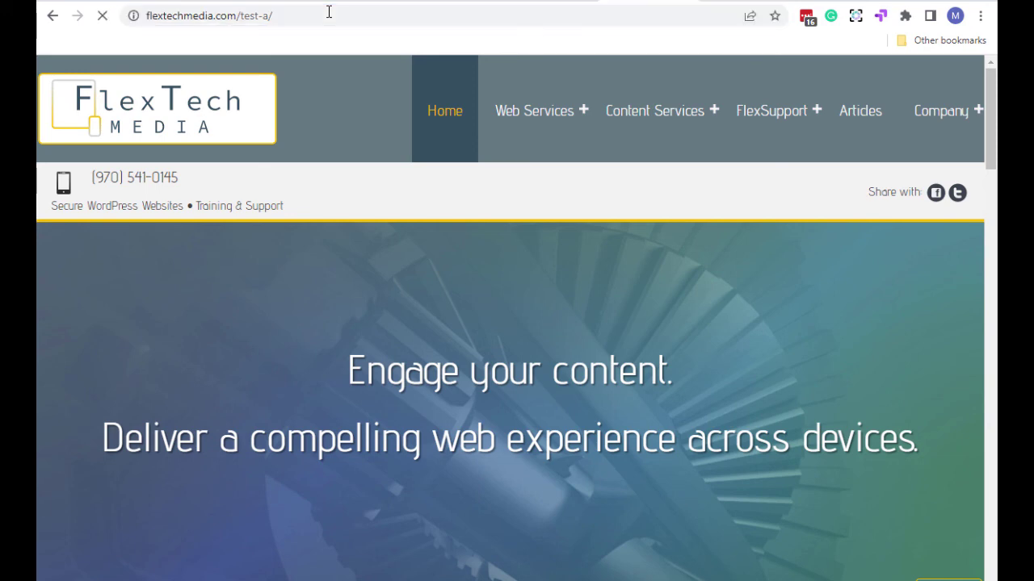